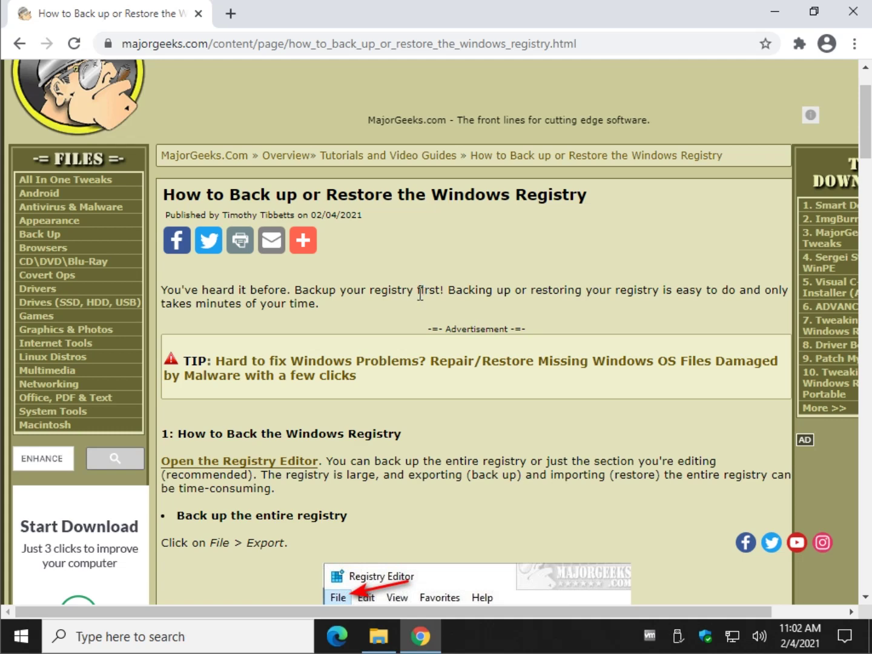
Step: Scroll the MajorGeeks article down to the File > Export instructions for backing up the entire registry
scroll(348, 327, down, 1)
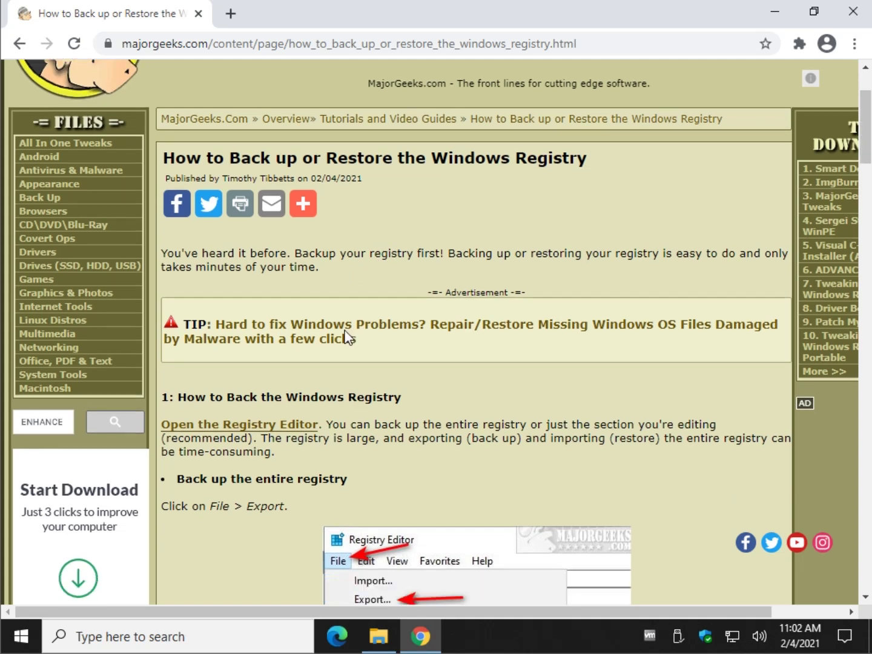
scroll(473, 370, down, 1)
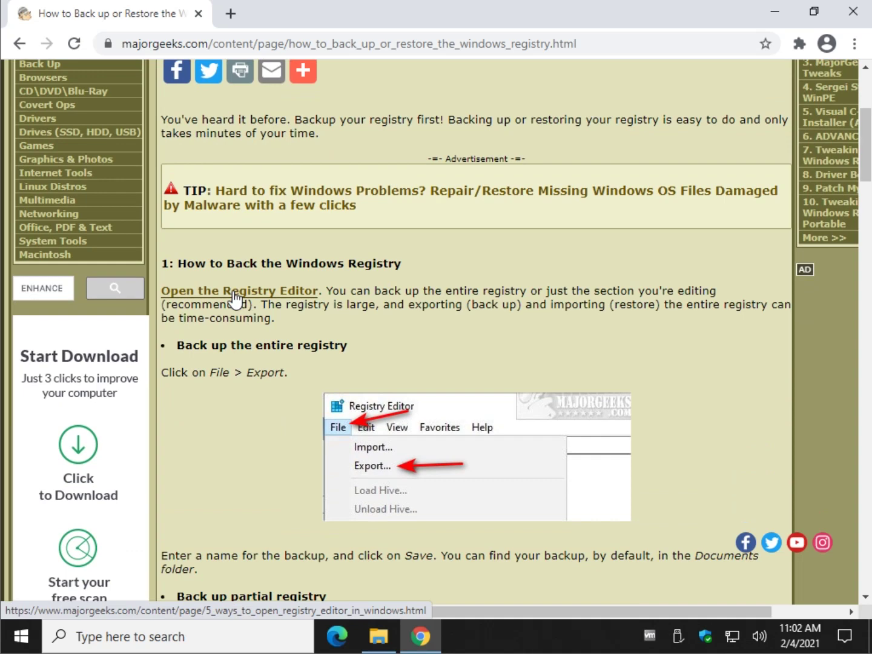
Step: Launch Registry Editor by running regedit from the Run box
key(super+r)
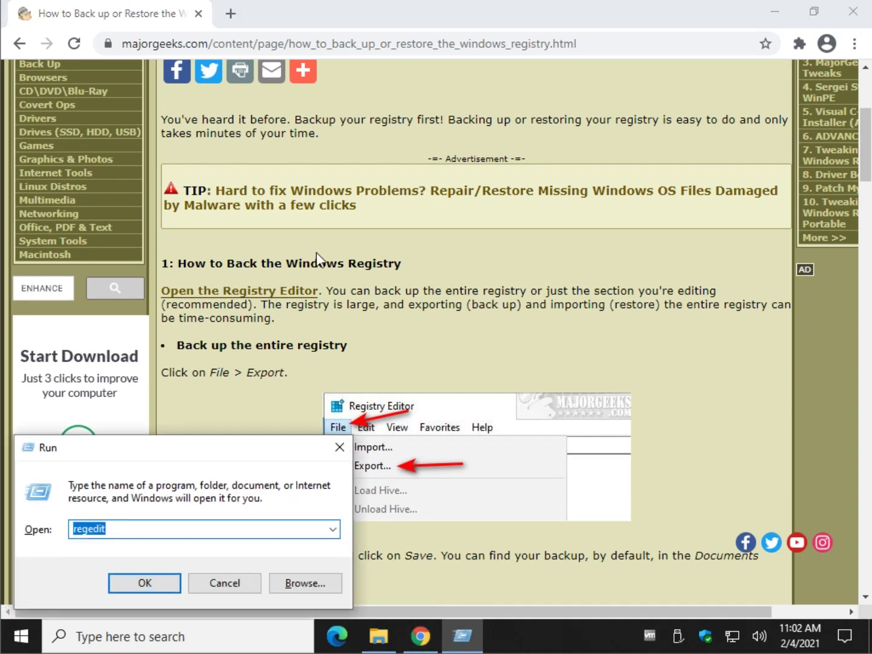
text(regedit)
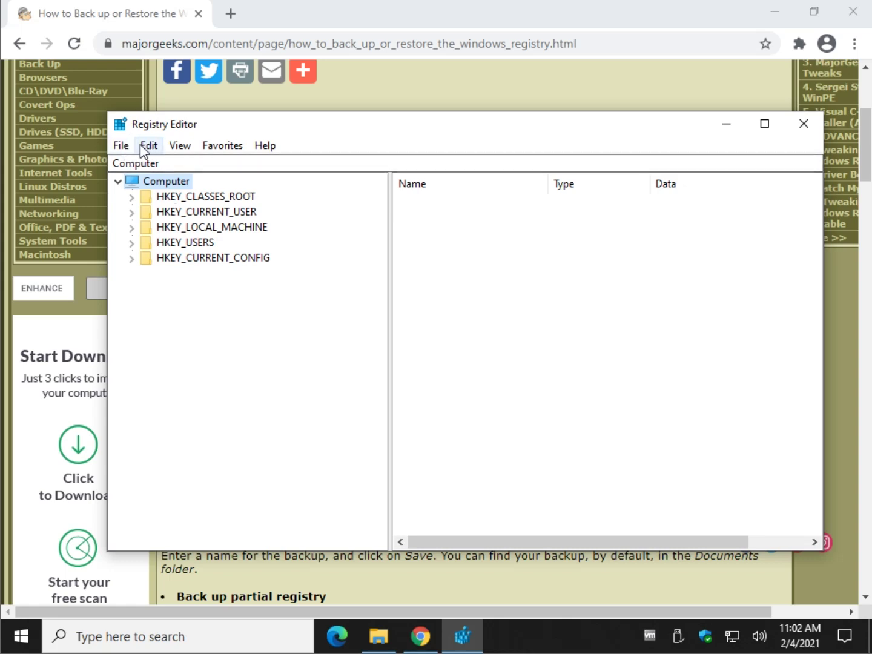
Step: Export the whole registry to Documents as 'entire registry 2-4 what you were doing.reg'
click(124, 146)
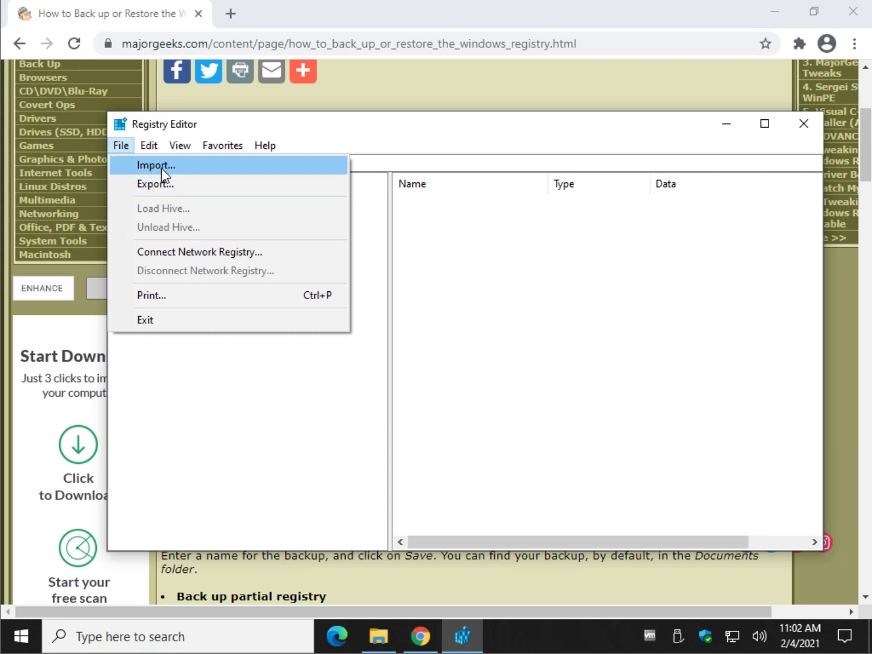
click(161, 185)
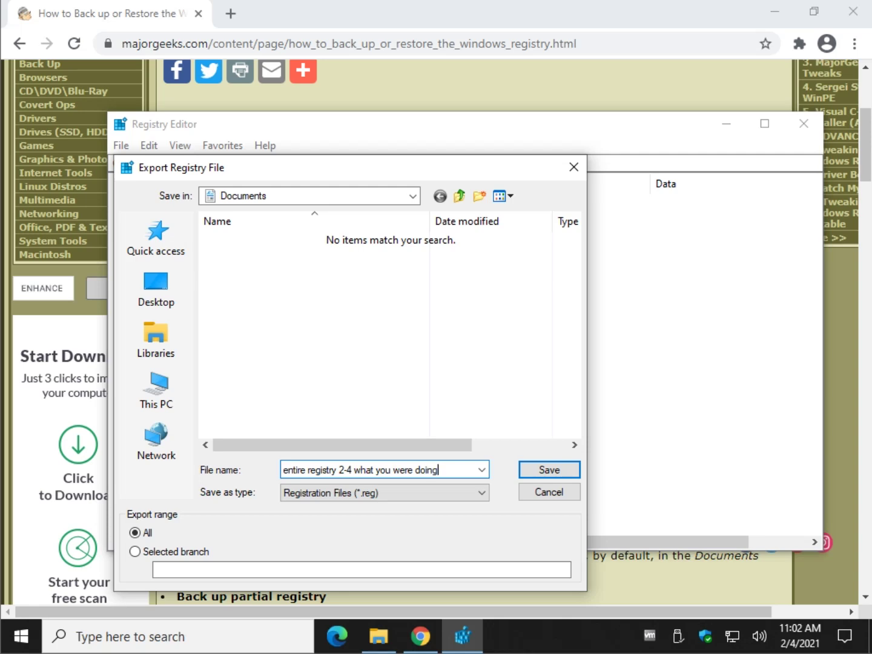
key(Return)
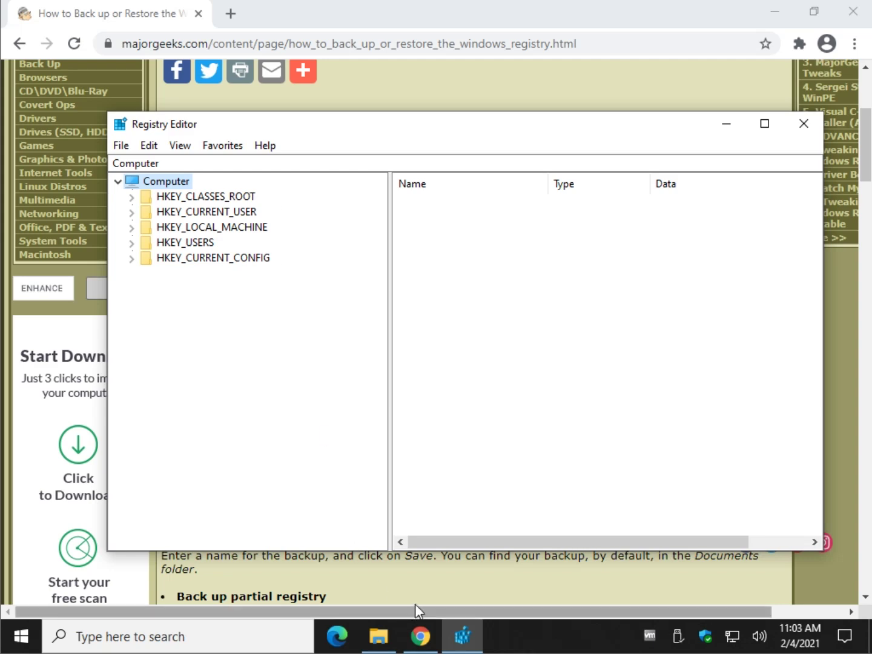
Step: Confirm the backup file is in Documents, then cancel a second Export attempt
click(379, 638)
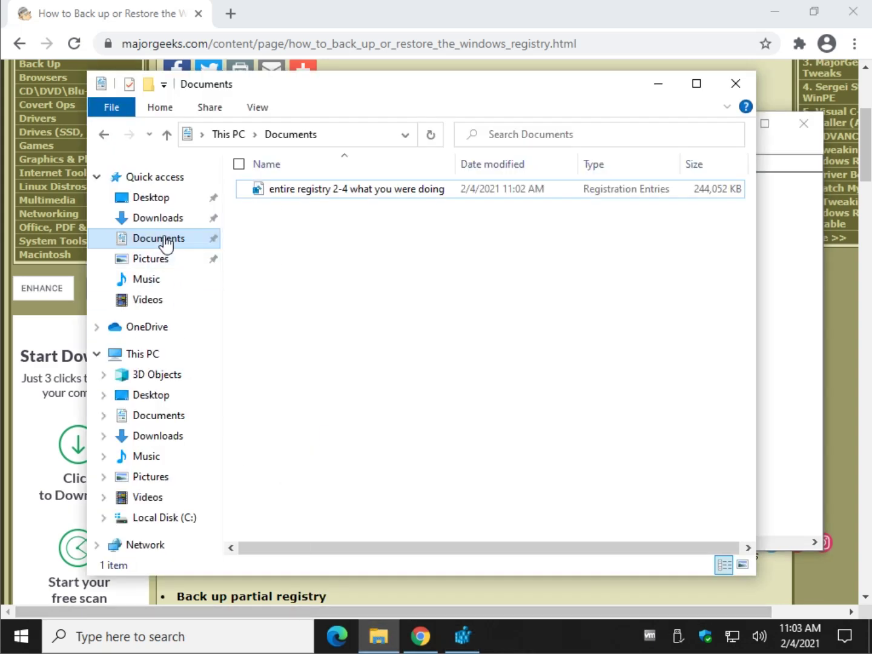
click(778, 170)
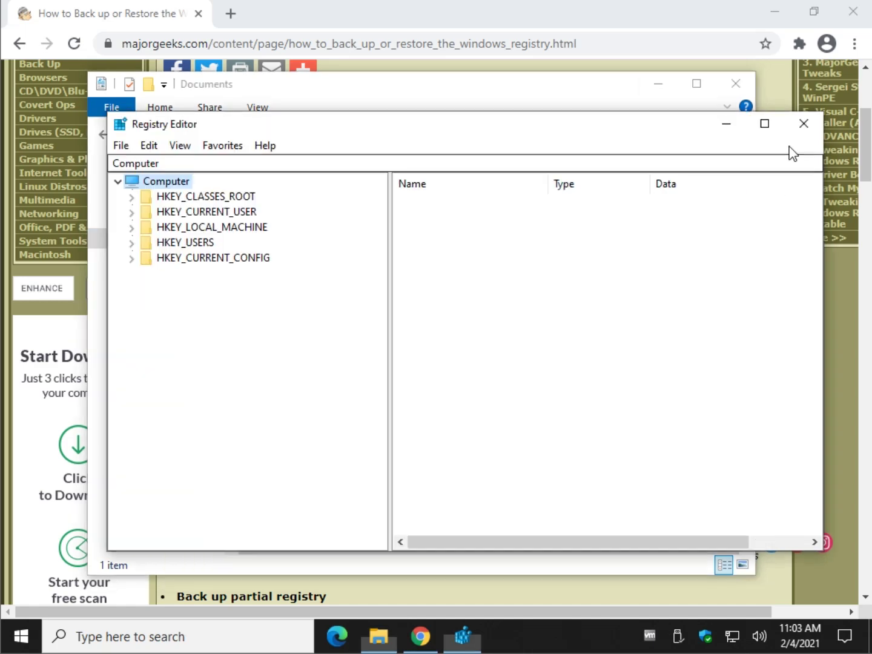
click(121, 145)
click(132, 182)
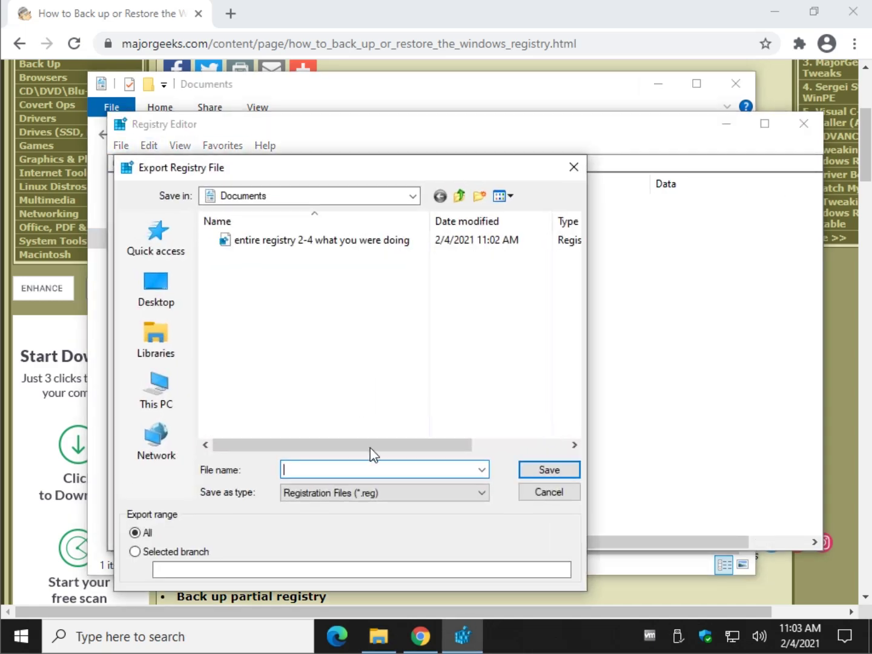
click(264, 195)
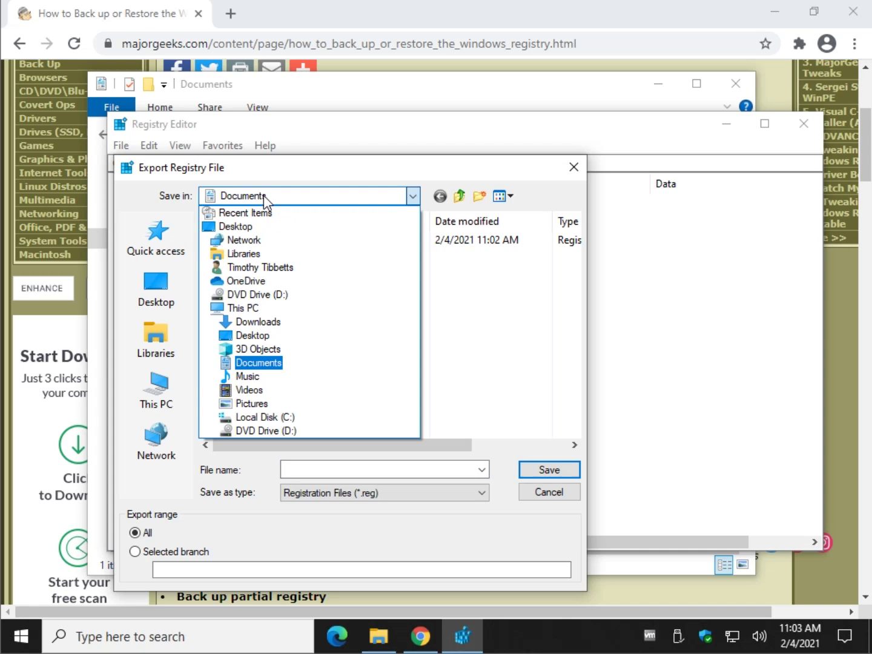
click(263, 194)
click(573, 167)
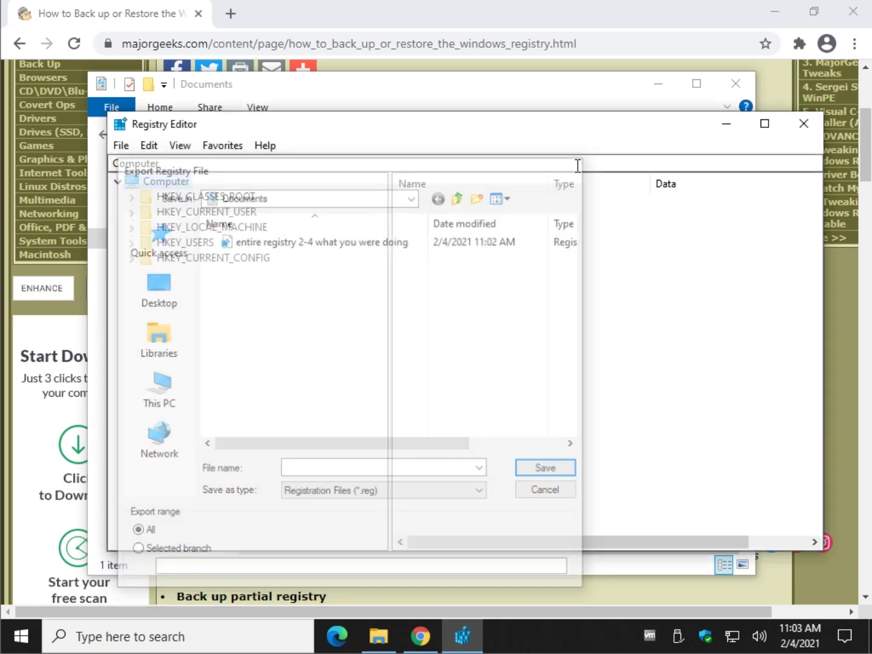
click(559, 88)
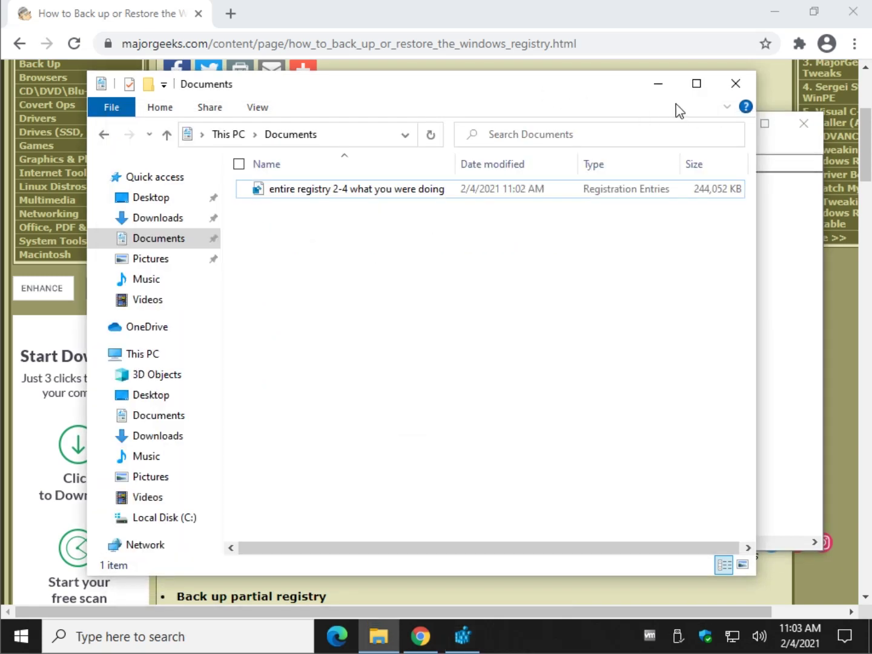
Step: Delete the 'entire registry 2-4 what you were doing' backup file from Documents
click(657, 83)
click(589, 83)
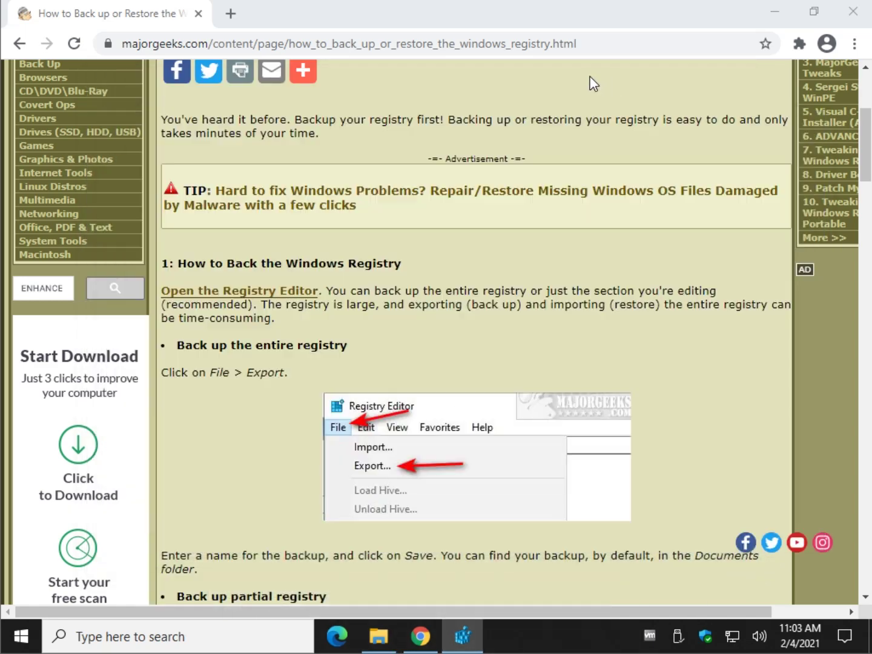
scroll(349, 212, down, 3)
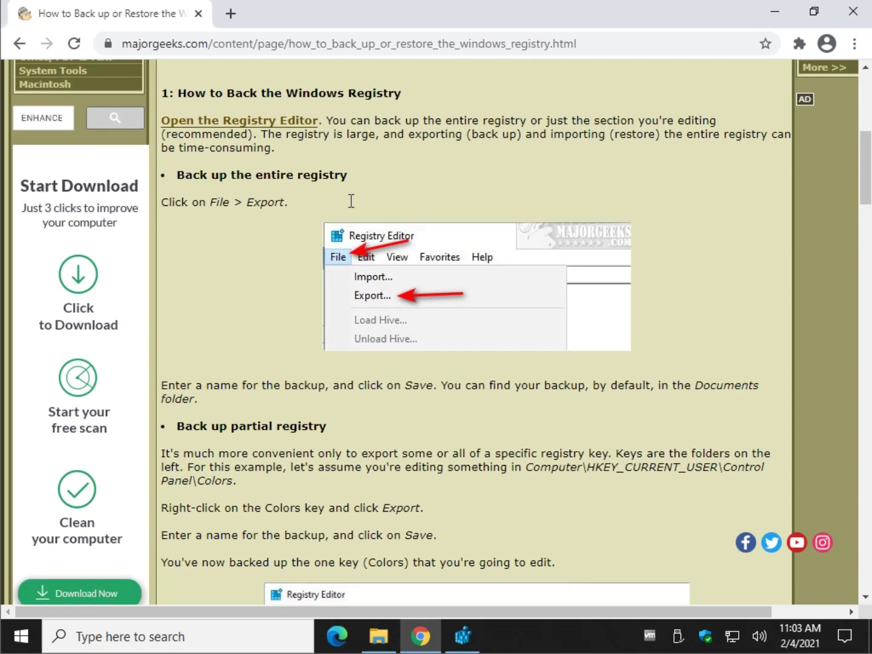
scroll(243, 311, down, 3)
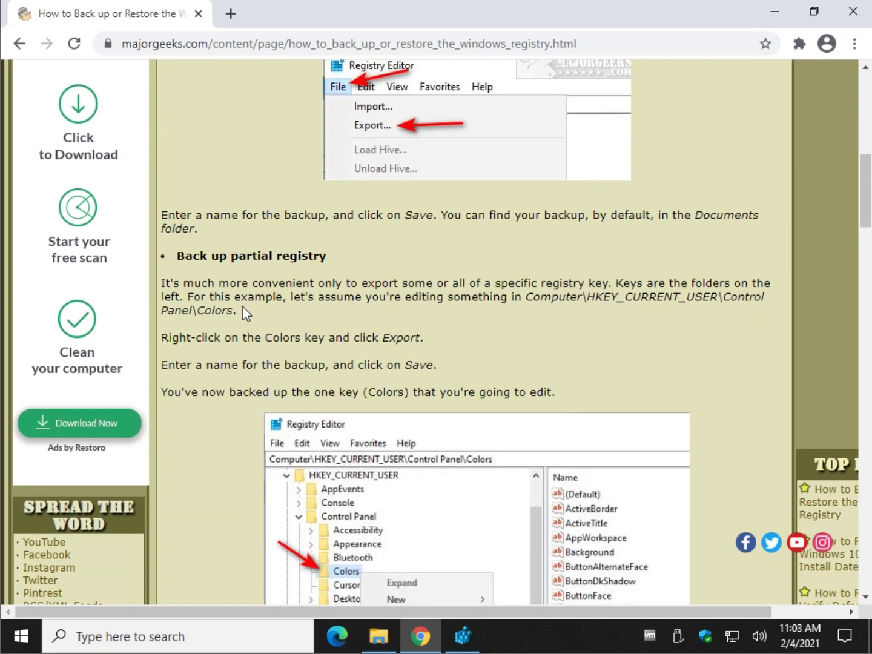
scroll(238, 304, down, 2)
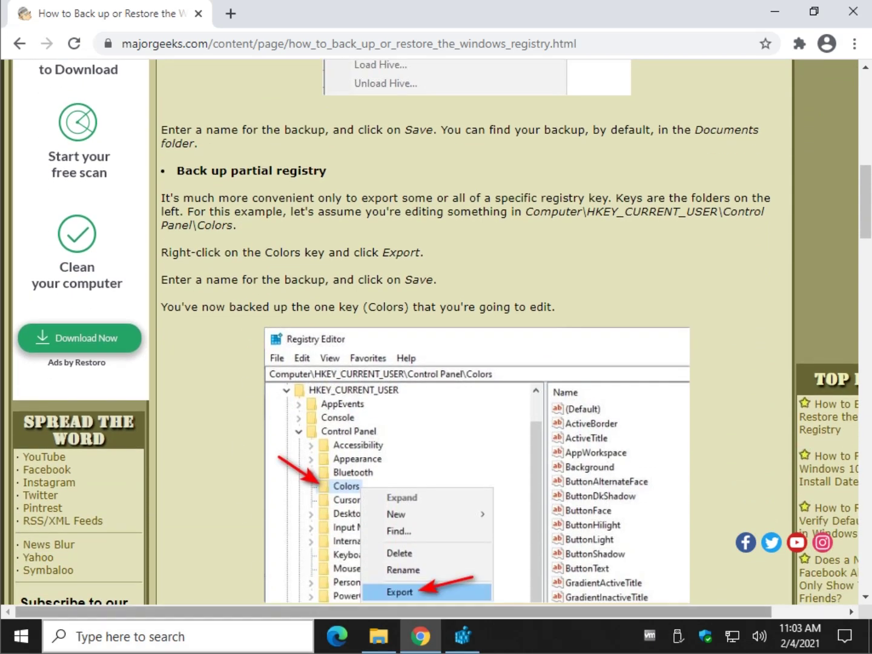
click(360, 523)
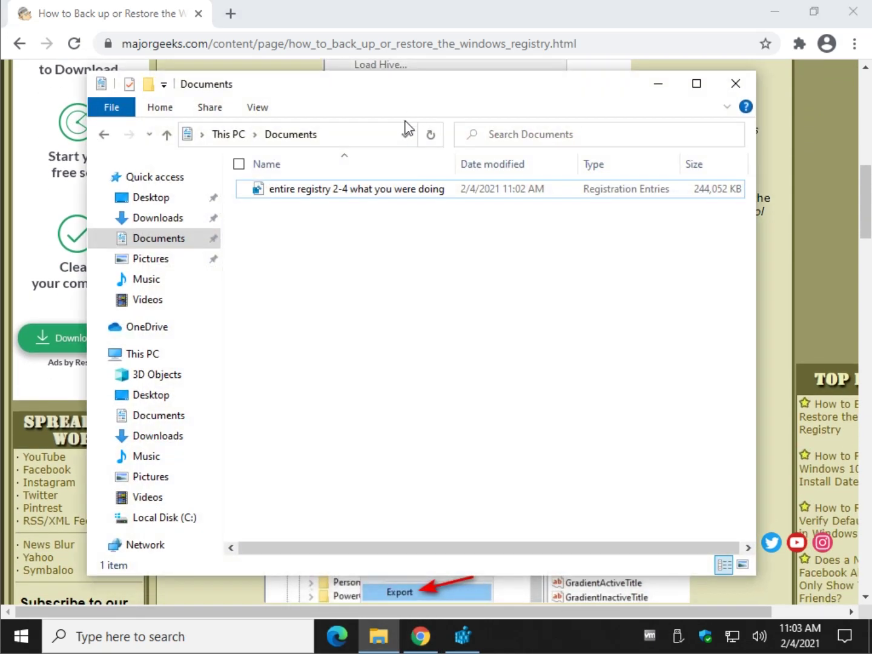
click(356, 193)
key(Delete)
Step: Copy the path Computer\HKEY_CURRENT_USER\Control Panel\Colors from the article
click(829, 213)
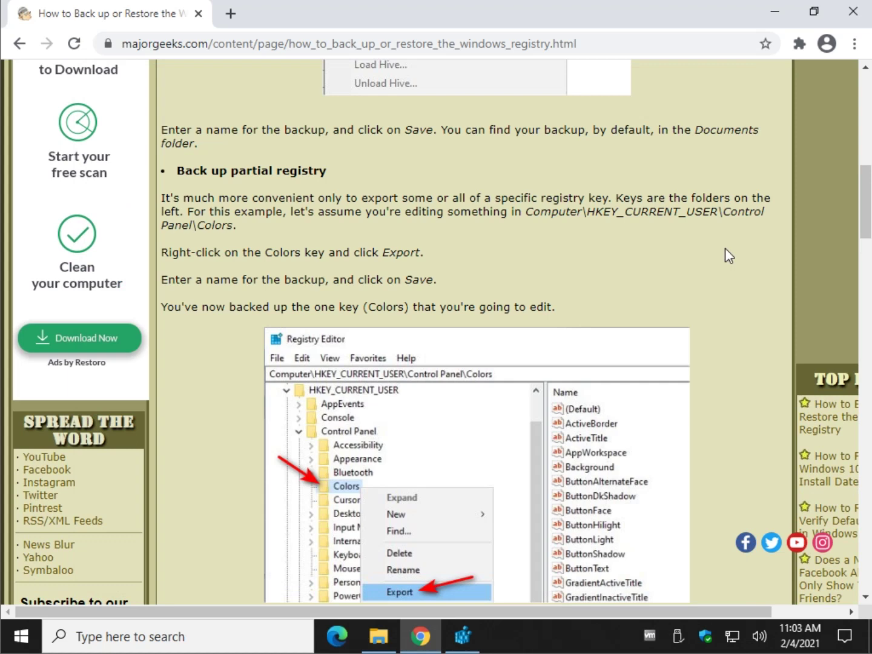
scroll(471, 345, down, 2)
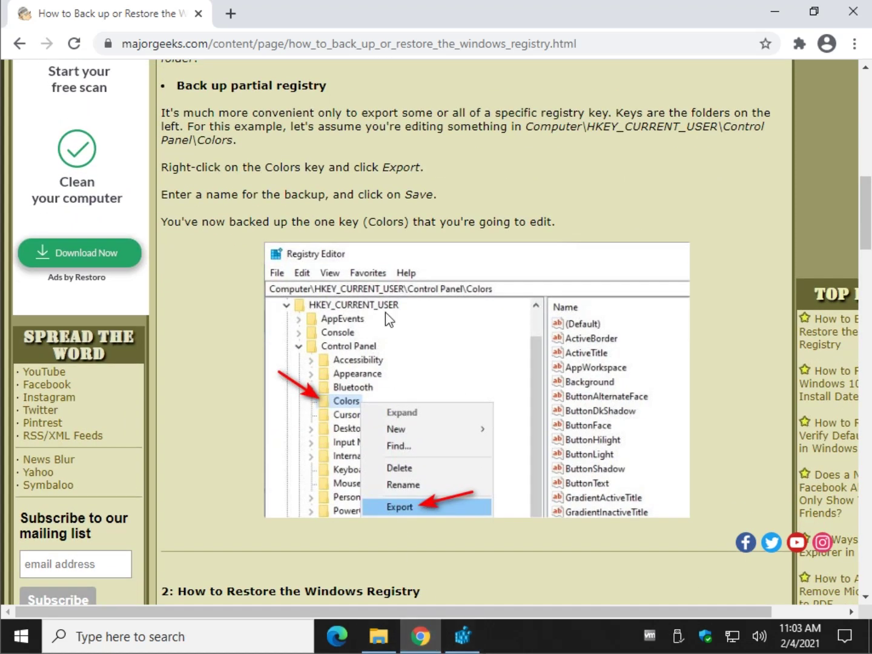
drag(527, 126, 427, 143)
key(ctrl+c)
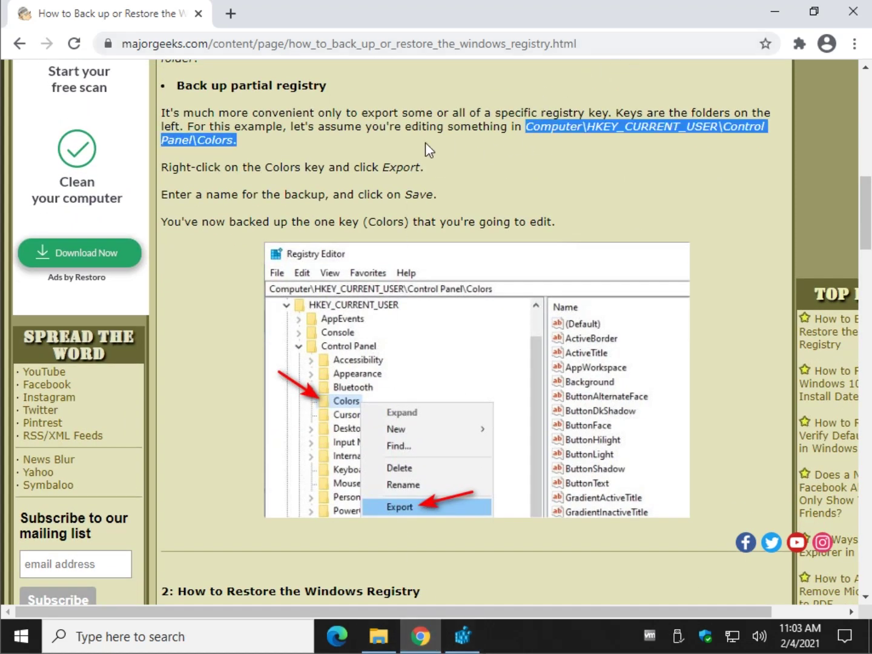
right_click(218, 140)
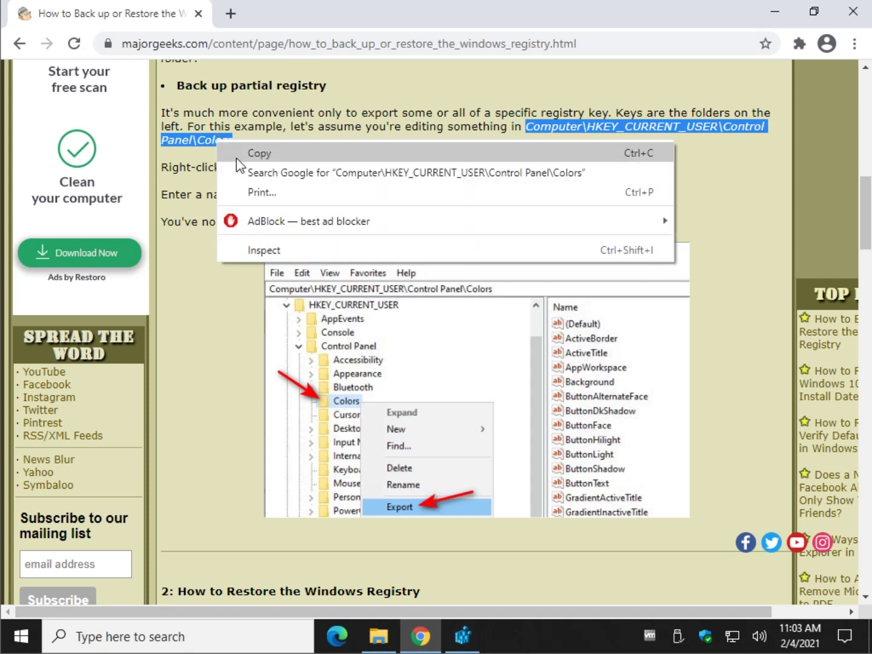
click(243, 153)
click(540, 130)
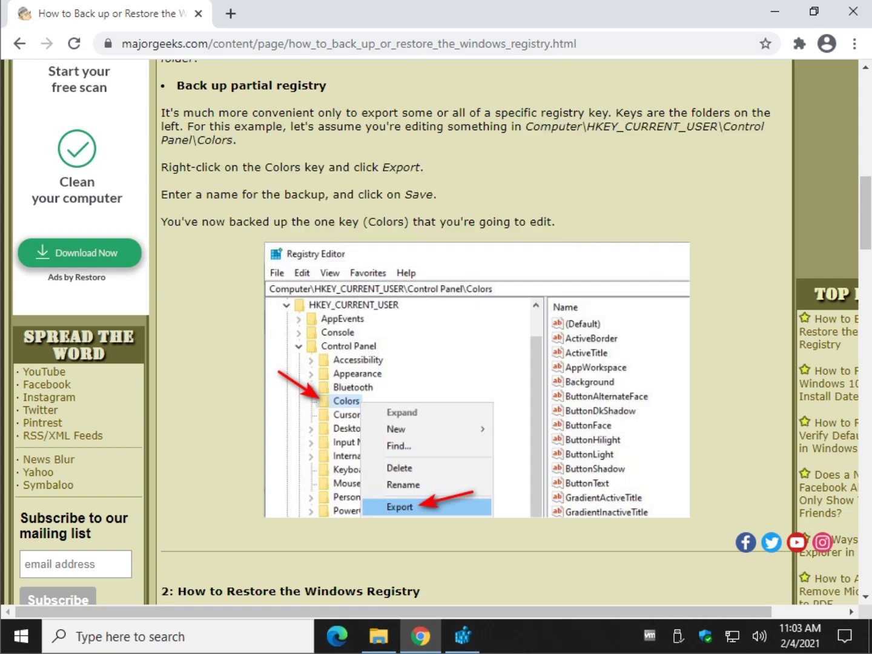
Step: Navigate Registry Editor to the Colors key by pasting its path into the address bar
click(463, 635)
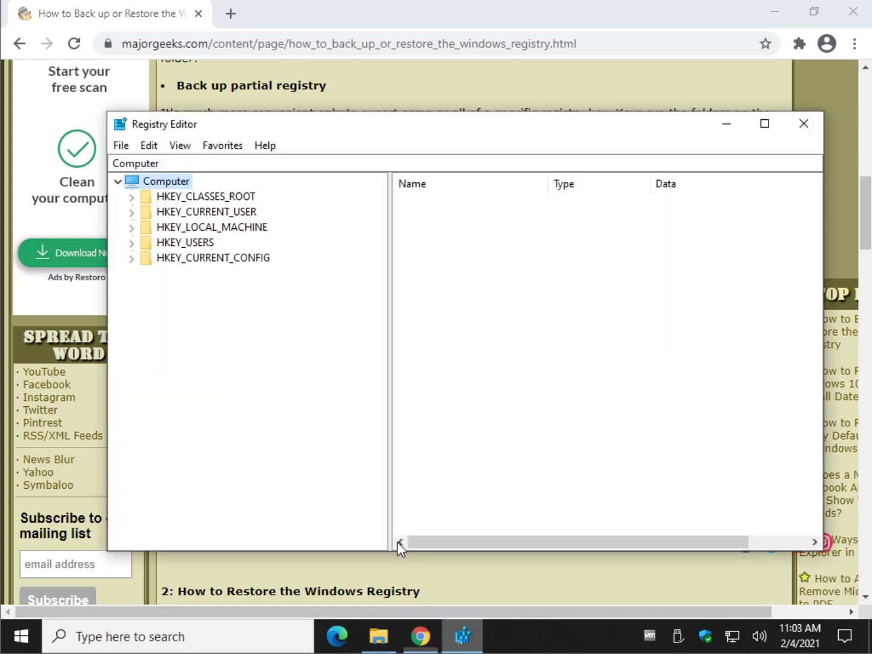
click(131, 212)
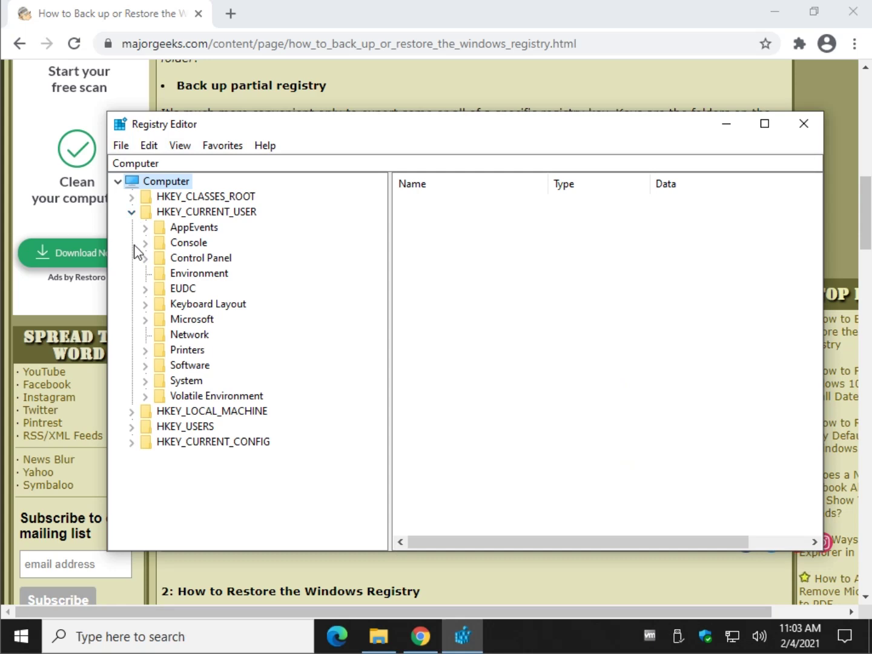
click(196, 168)
key(ctrl+v)
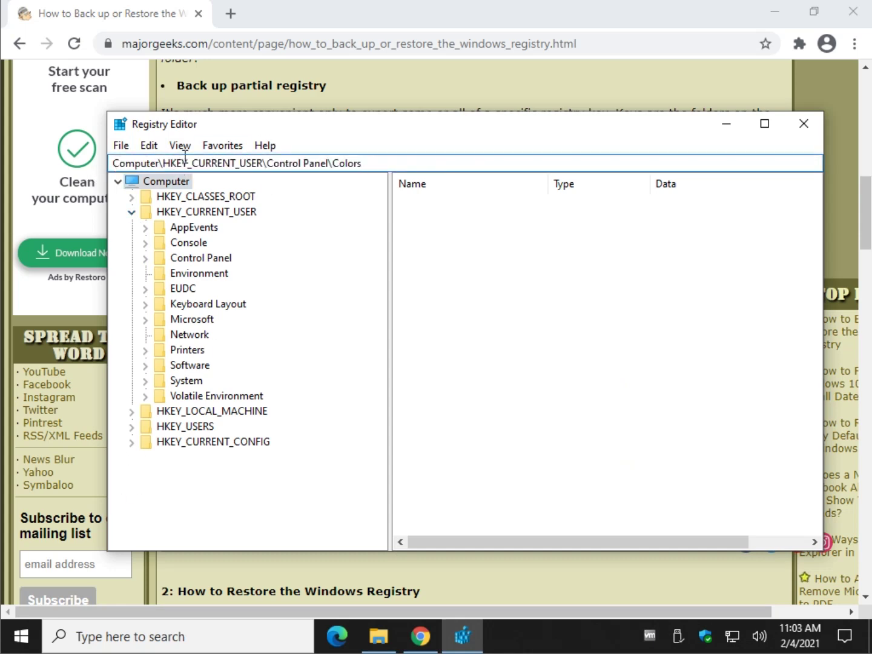
key(Return)
click(460, 107)
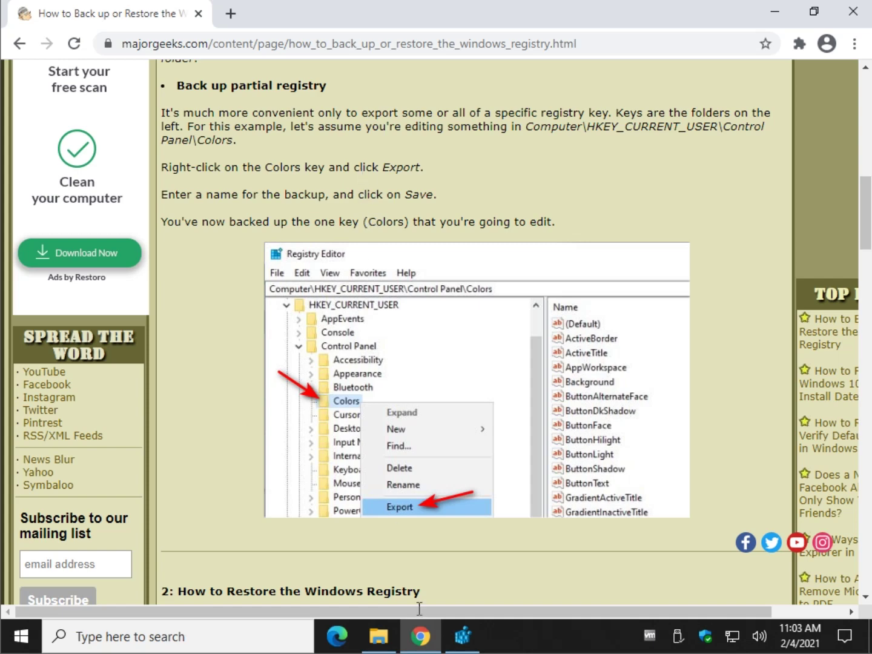
click(462, 635)
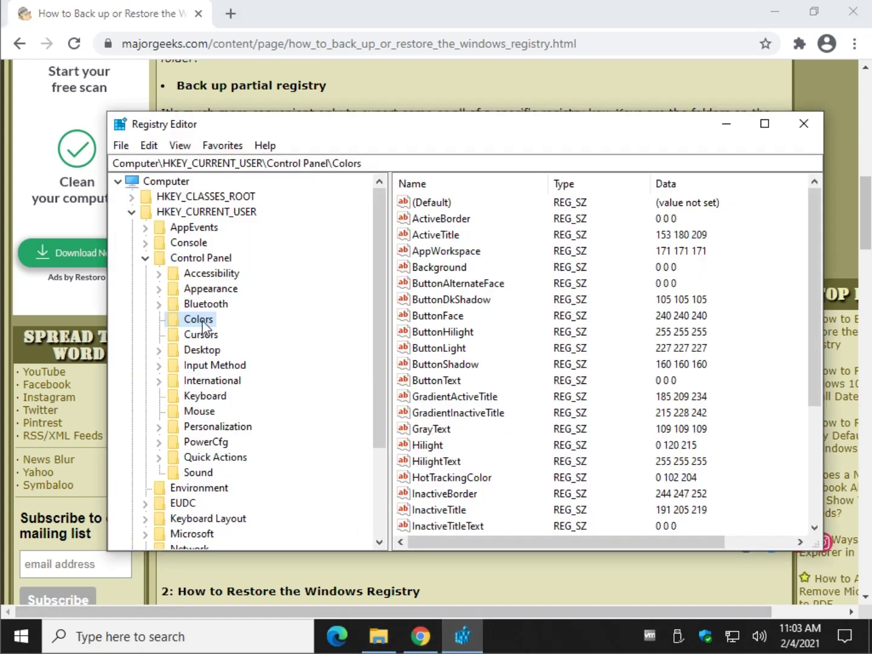
Step: Change the ActiveBorder value from 0 0 0 to 188 188 188
click(452, 219)
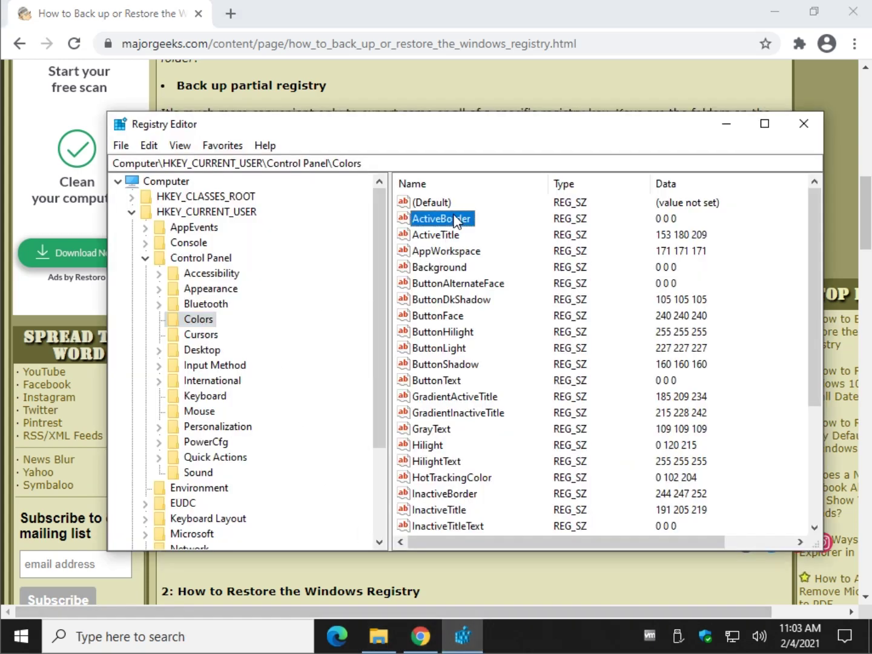
double_click(452, 220)
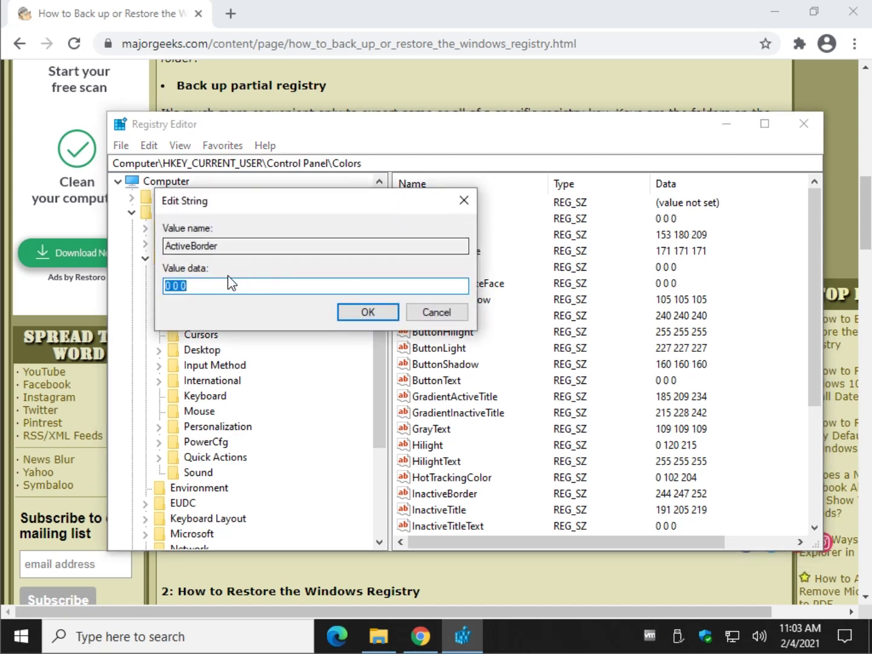
text(188 188 188)
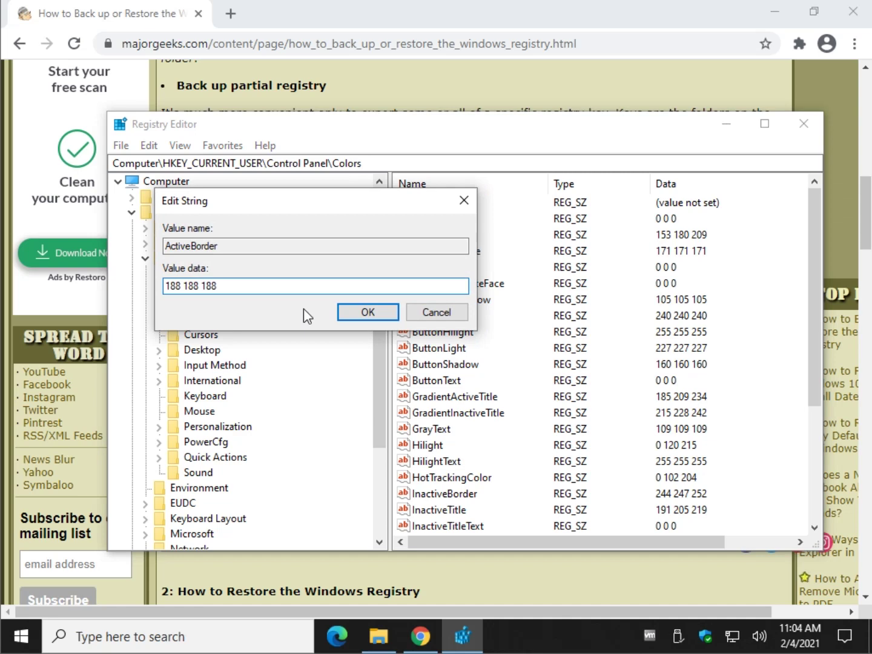
click(377, 315)
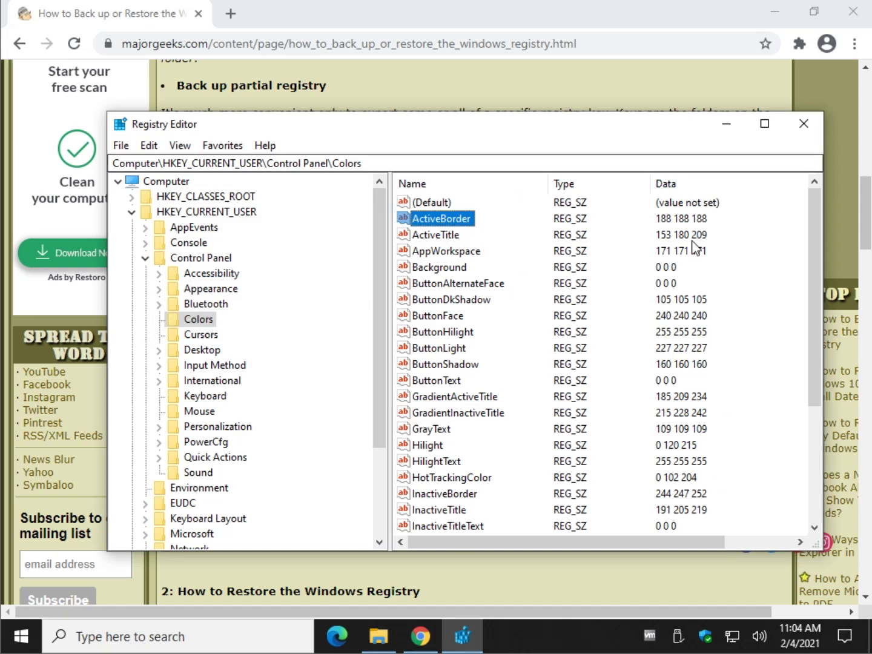
Step: Export the Colors key to Documents as 'colors testing 2-4' and open ActiveBorder for editing
right_click(198, 320)
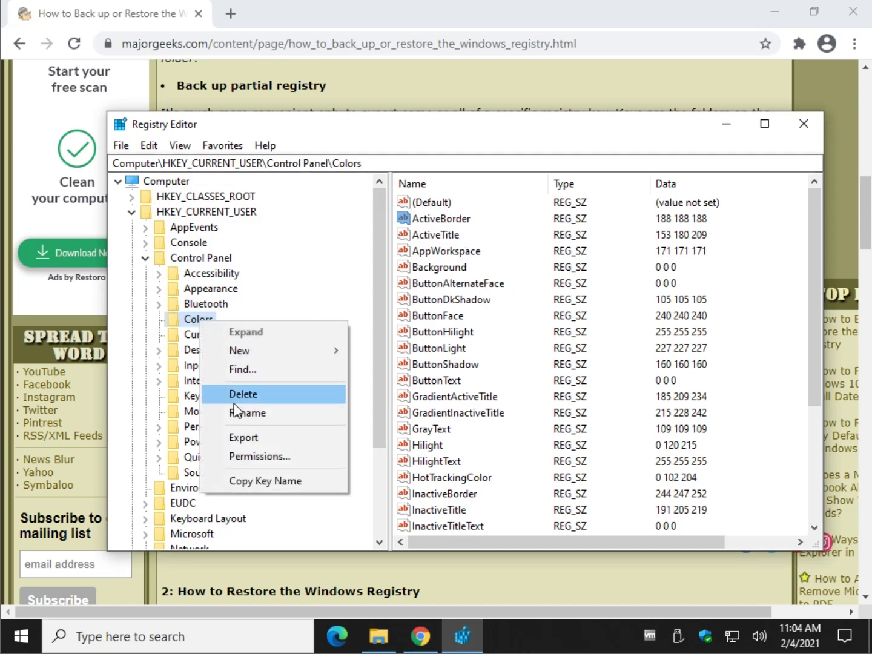
click(246, 438)
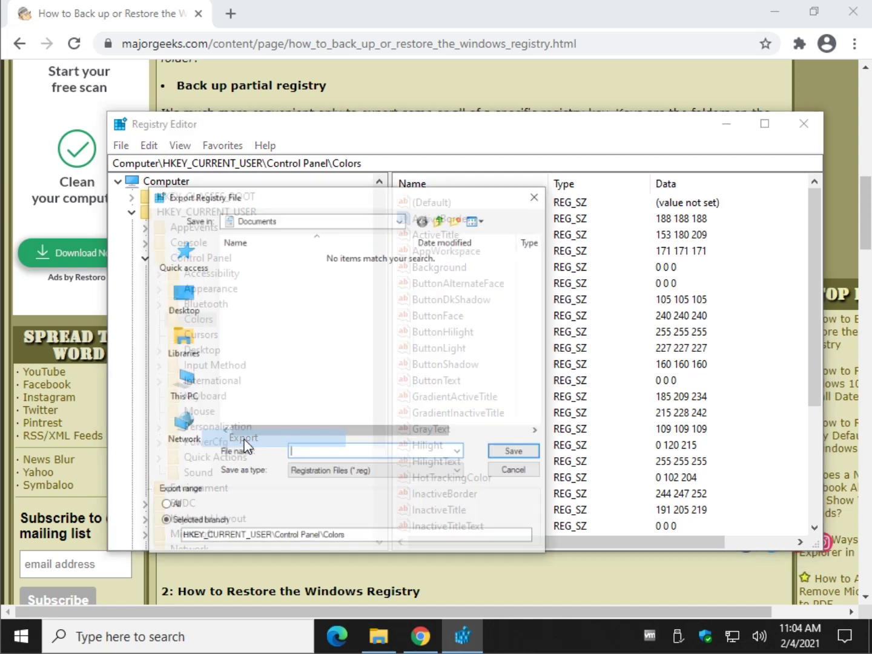
text(colors testing 2-4)
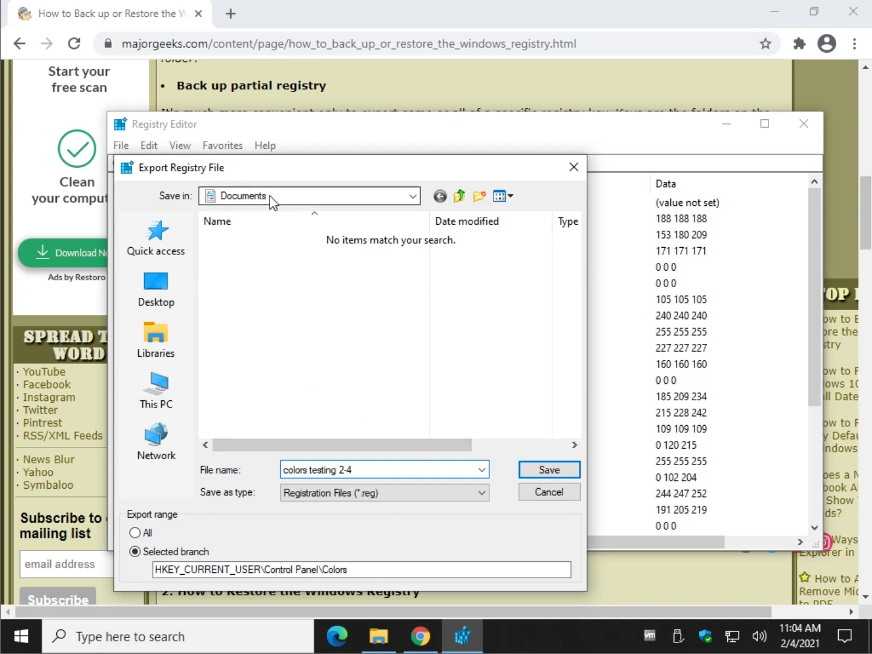
click(528, 484)
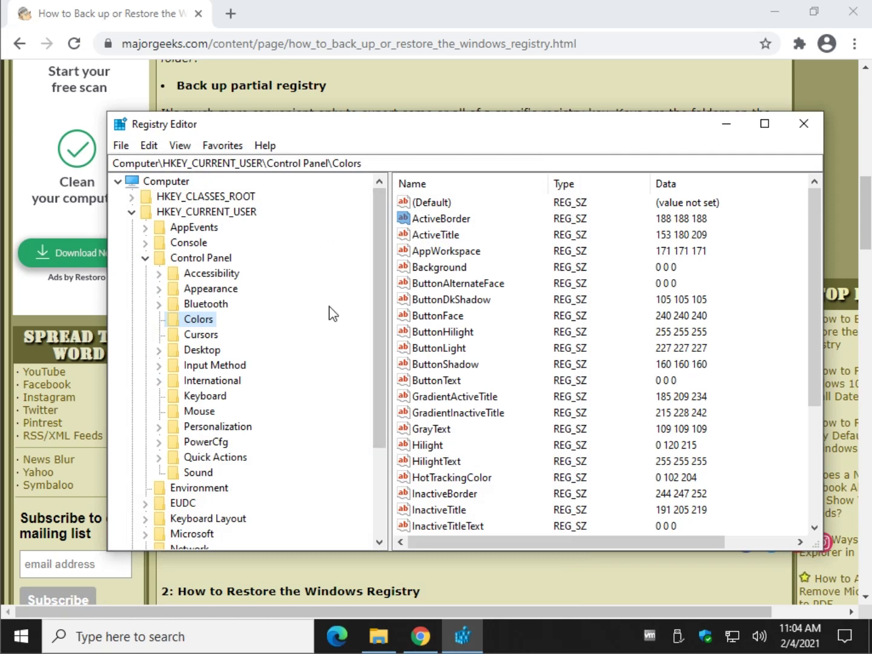
click(678, 221)
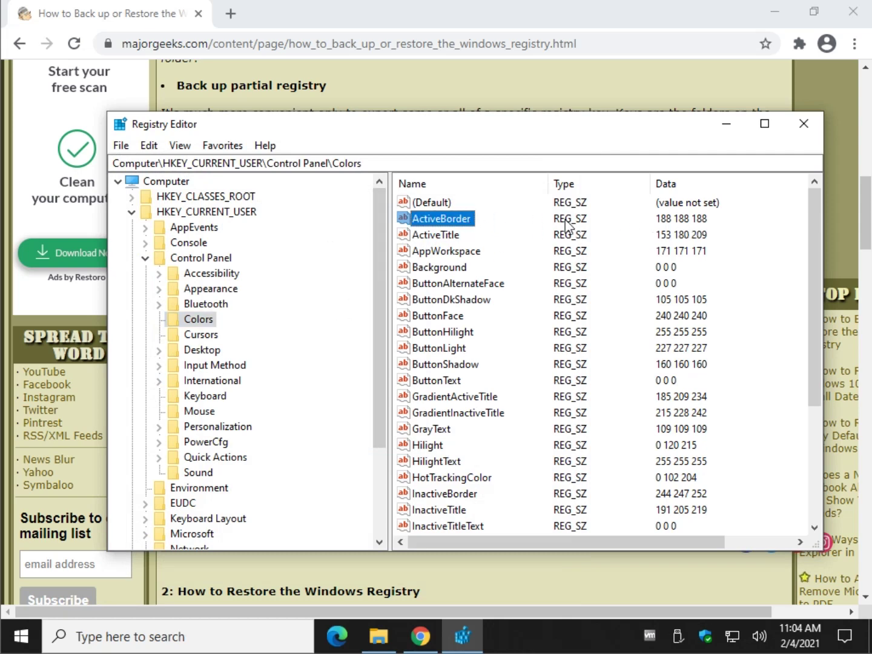
double_click(449, 218)
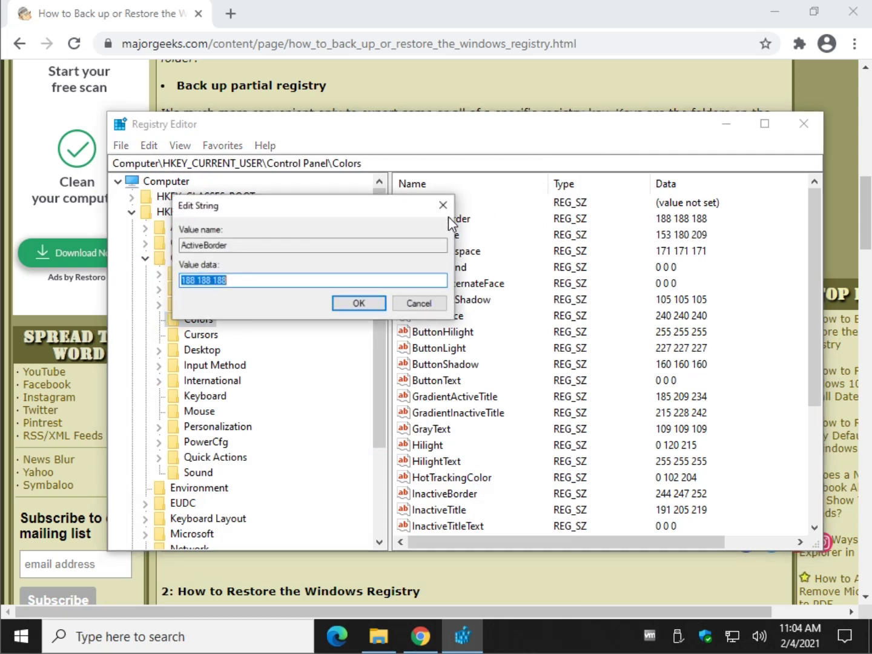
Step: Set ActiveBorder back to 0 0 0 and return to the MajorGeeks guide
text(0 0 0)
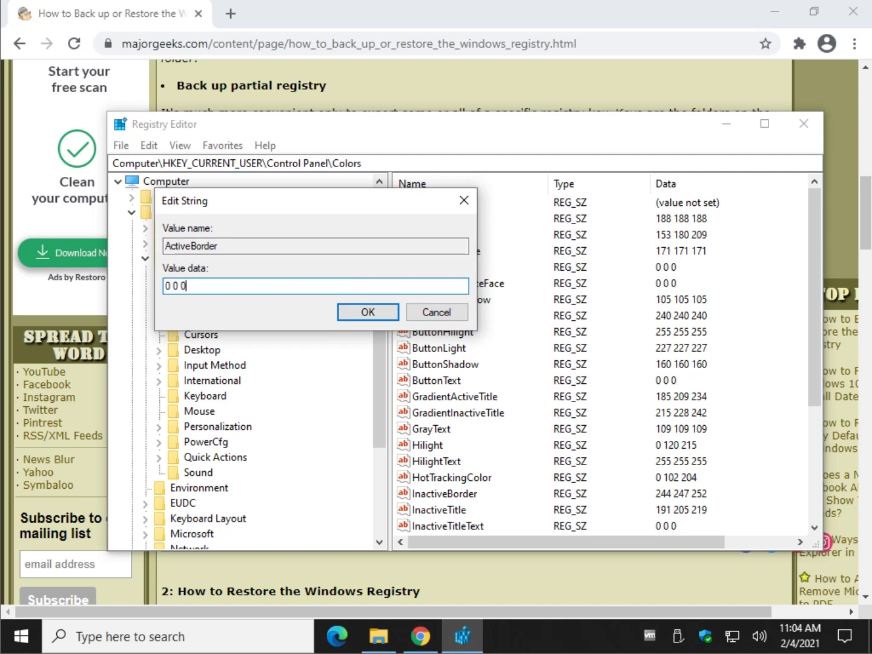
click(364, 314)
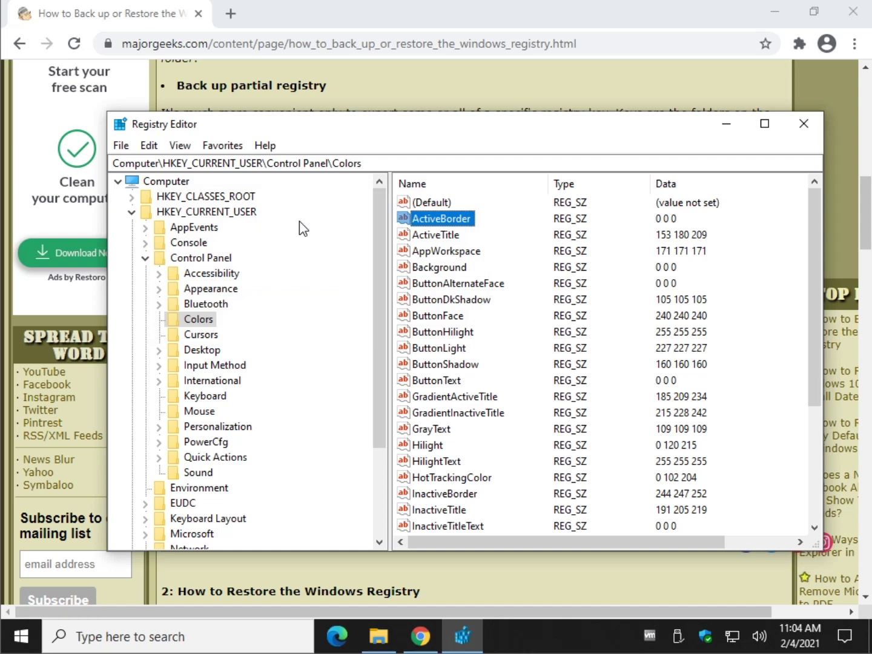
click(444, 91)
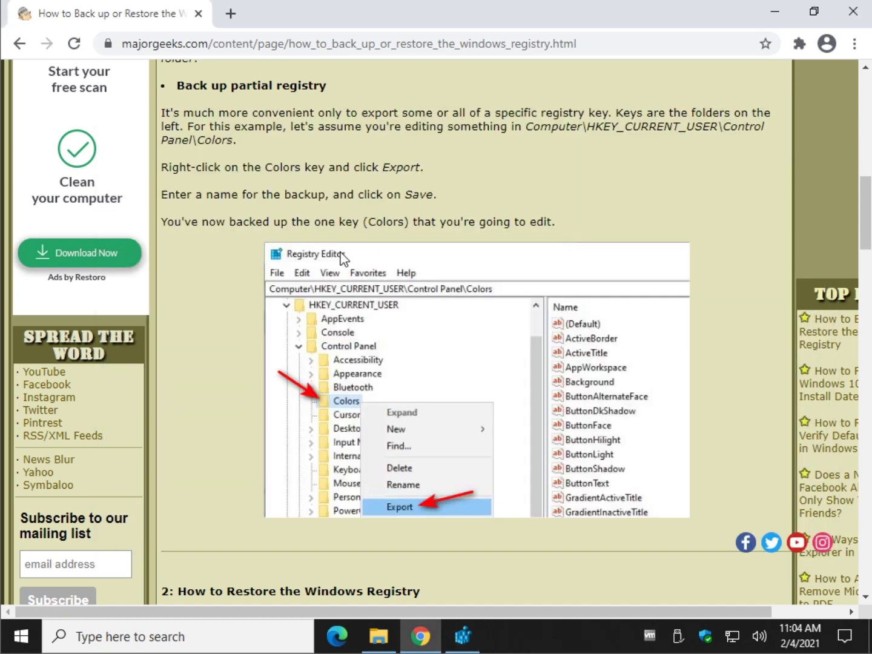
Step: Scroll the guide down to the 'How to Restore the Windows Registry' instructions
scroll(222, 279, down, 3)
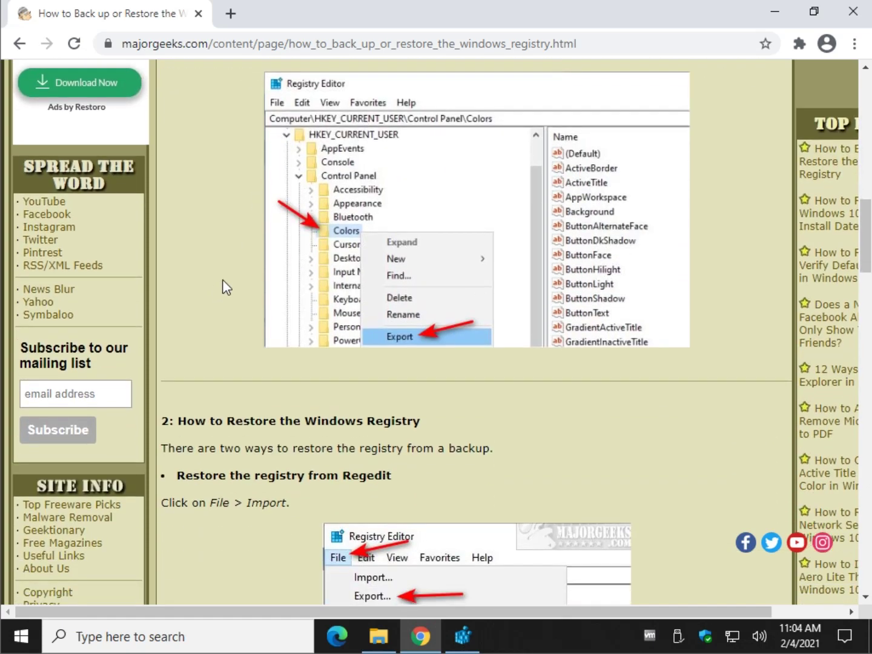
scroll(213, 275, down, 5)
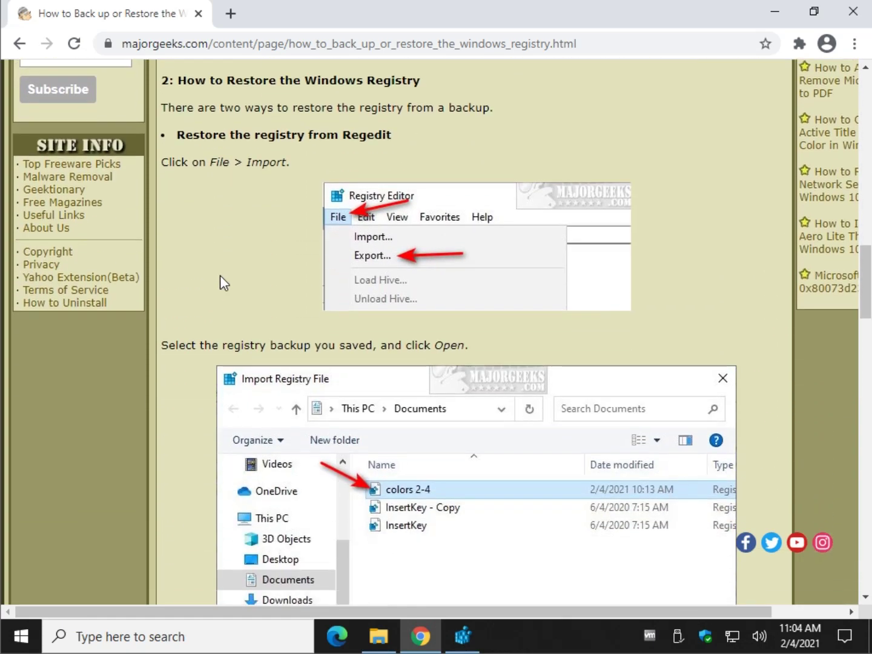
Step: Import 'colors testing 2-4' through File > Import, restoring ActiveBorder to 188 188 188
click(464, 641)
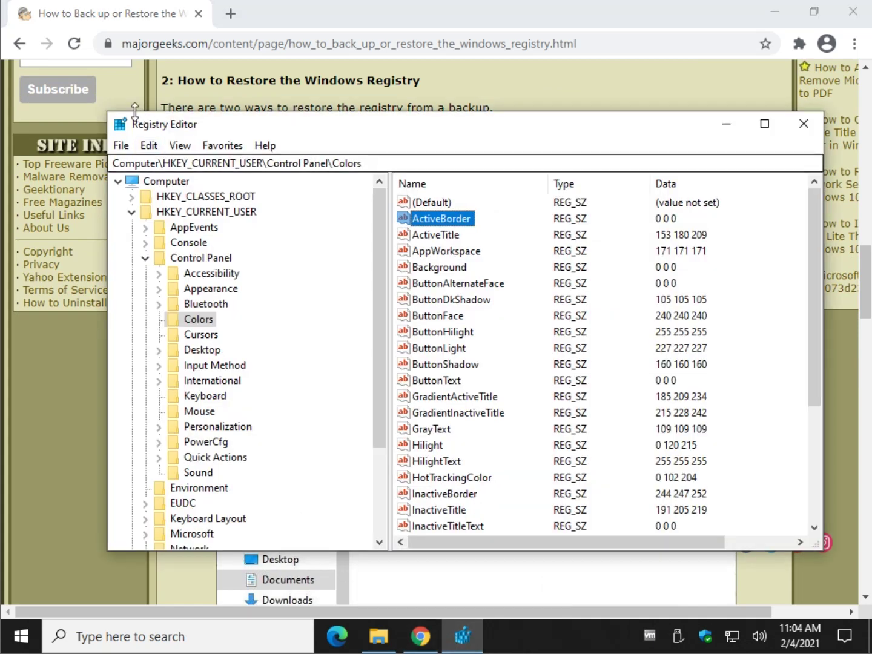
click(123, 146)
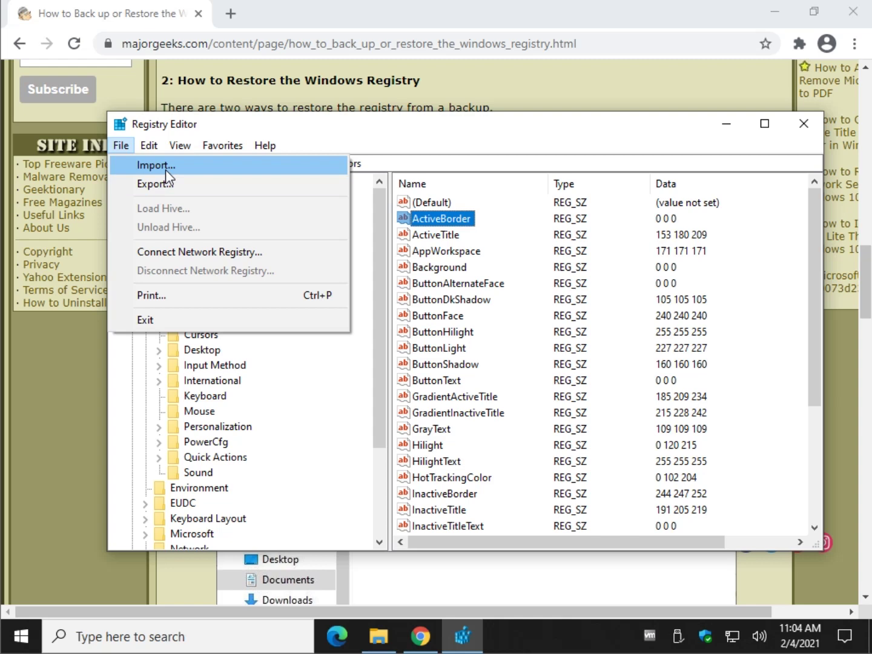
click(165, 170)
drag(481, 117, 529, 255)
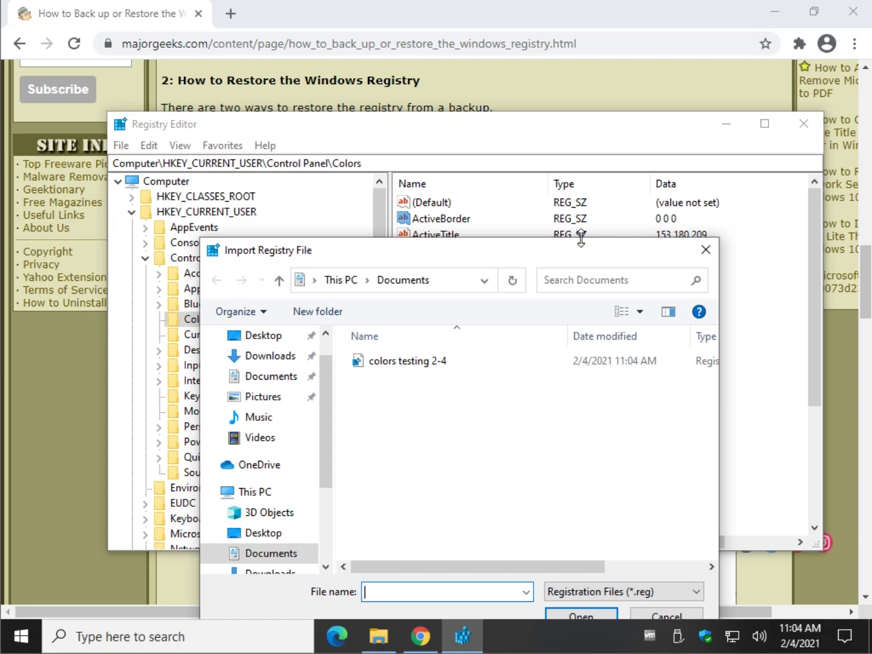
drag(581, 238, 581, 208)
click(439, 329)
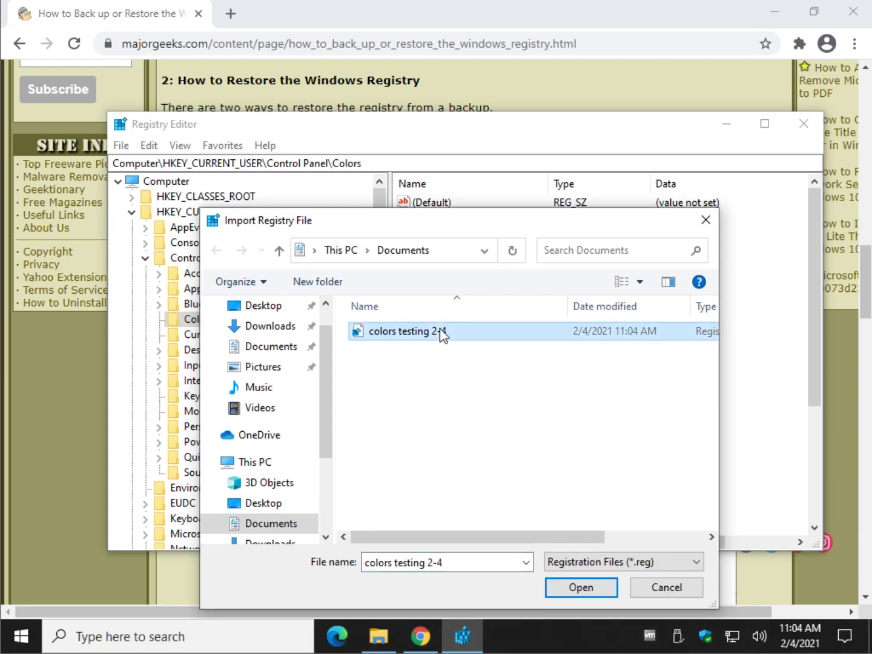
click(585, 587)
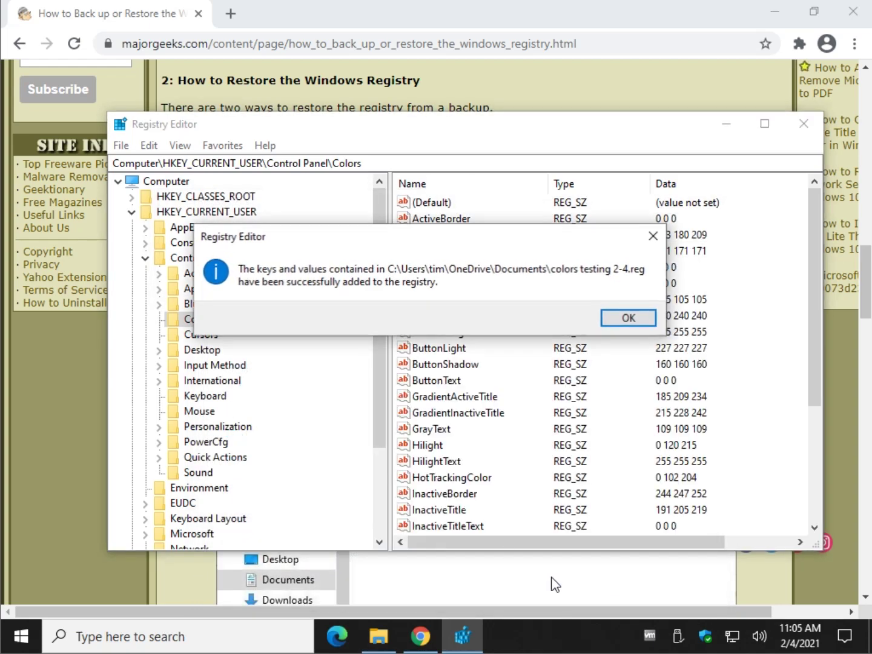
click(624, 320)
Step: Change the ActiveBorder value data in the Colors key to 0 0 0
click(454, 220)
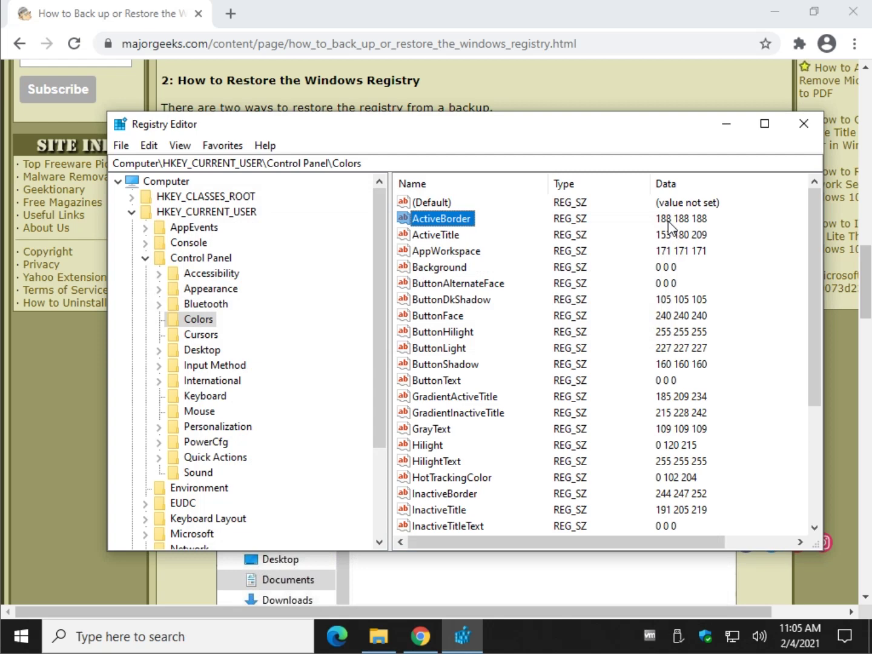
double_click(458, 219)
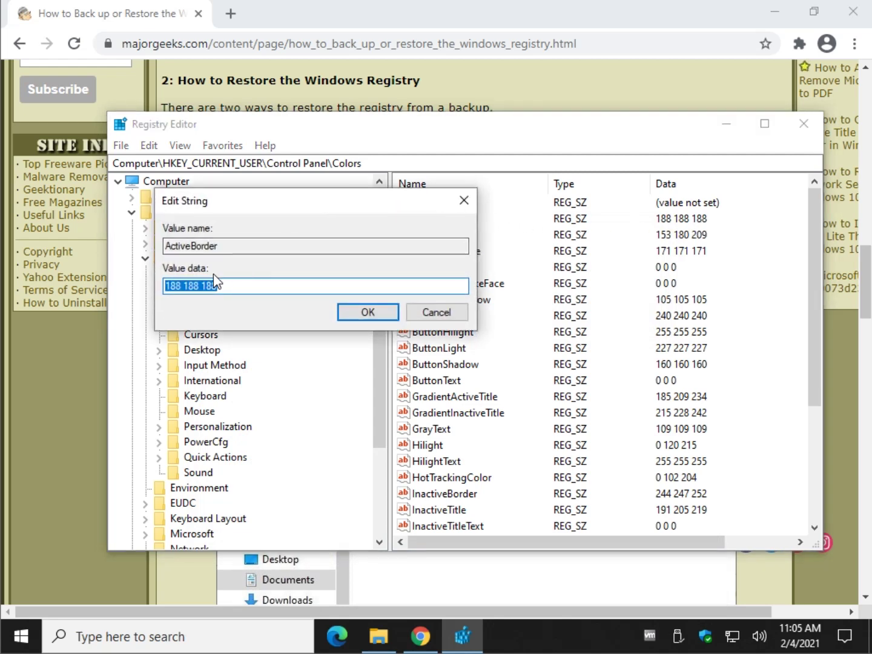
text(0 0 0)
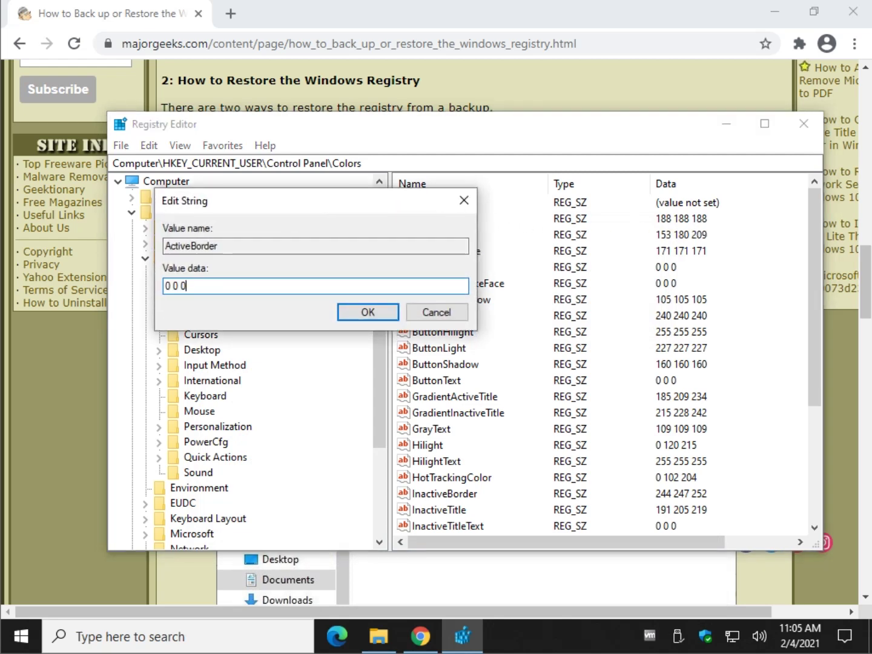
click(369, 312)
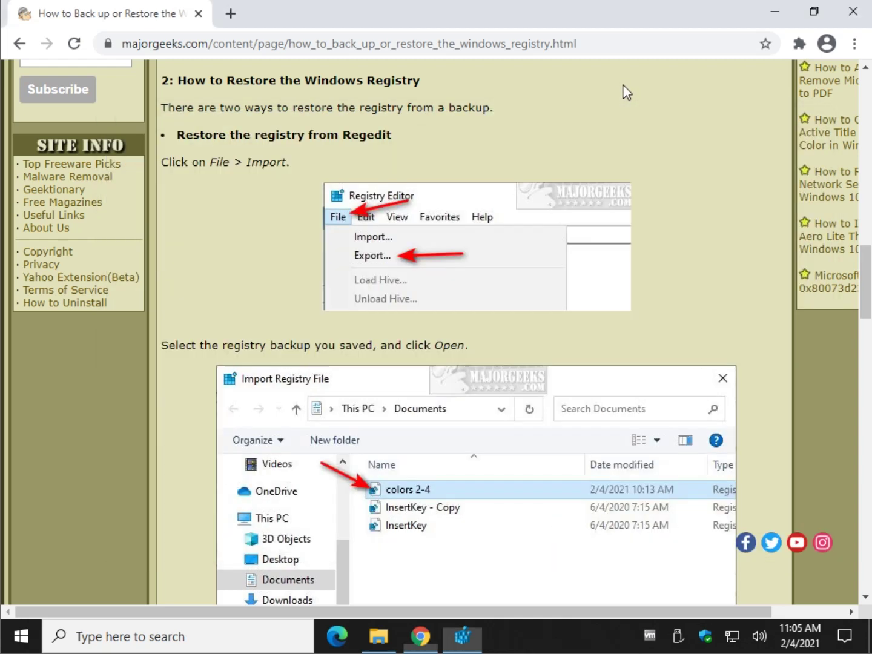
Step: Bring the MajorGeeks tutorial forward and scroll to the 'Restore the registry from the Registry file' section
click(623, 91)
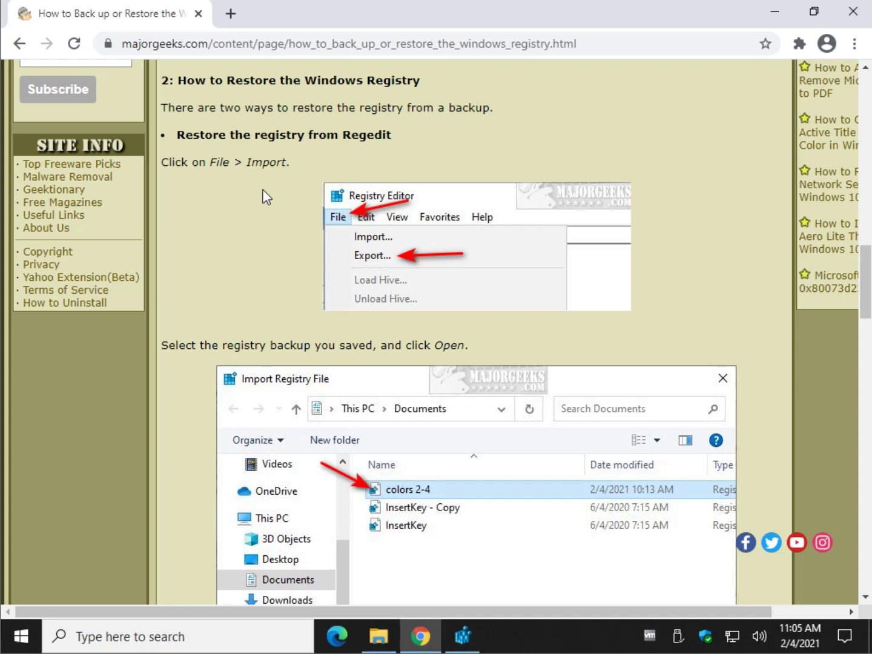
scroll(270, 198, down, 3)
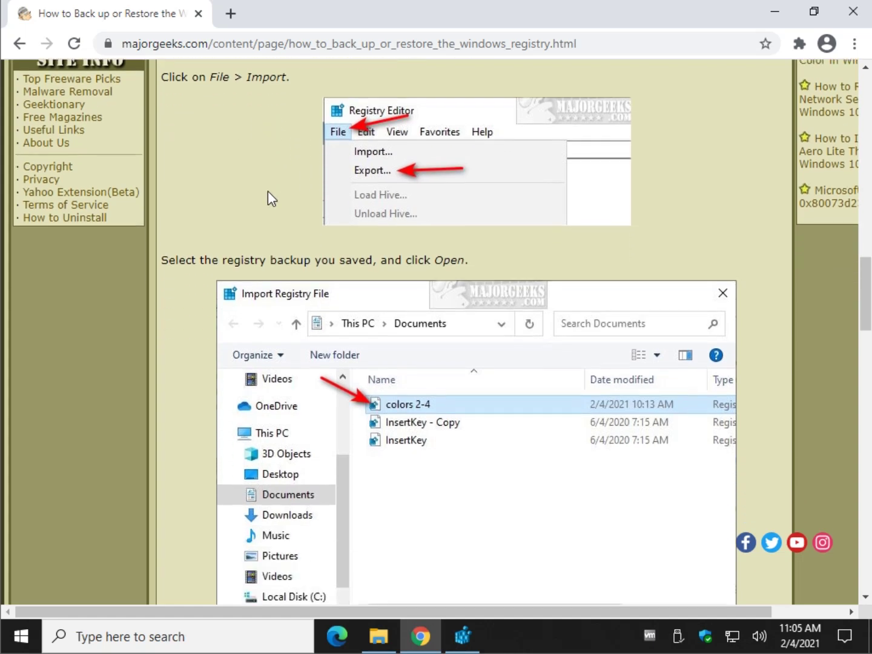
scroll(270, 199, down, 6)
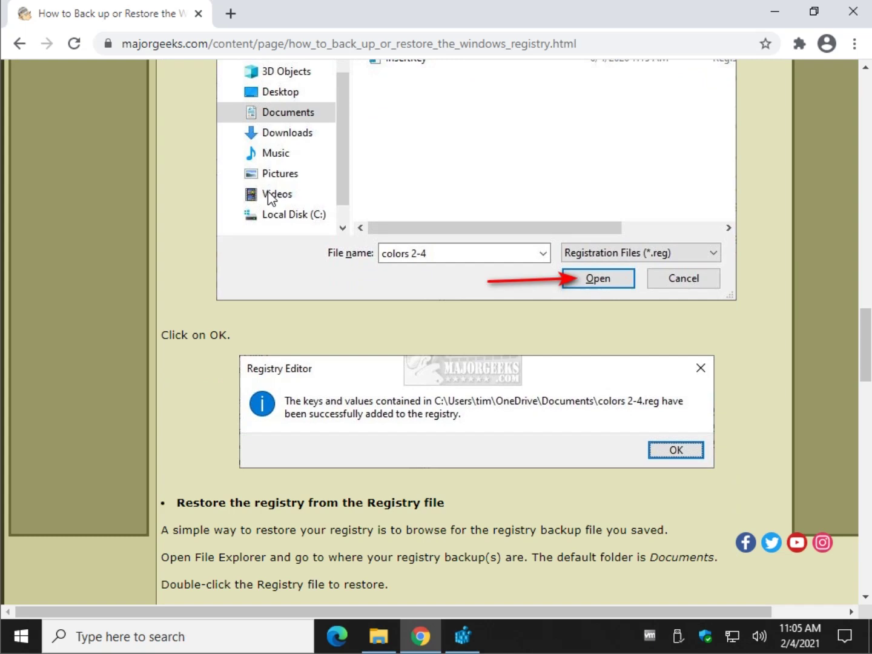
scroll(268, 190, down, 6)
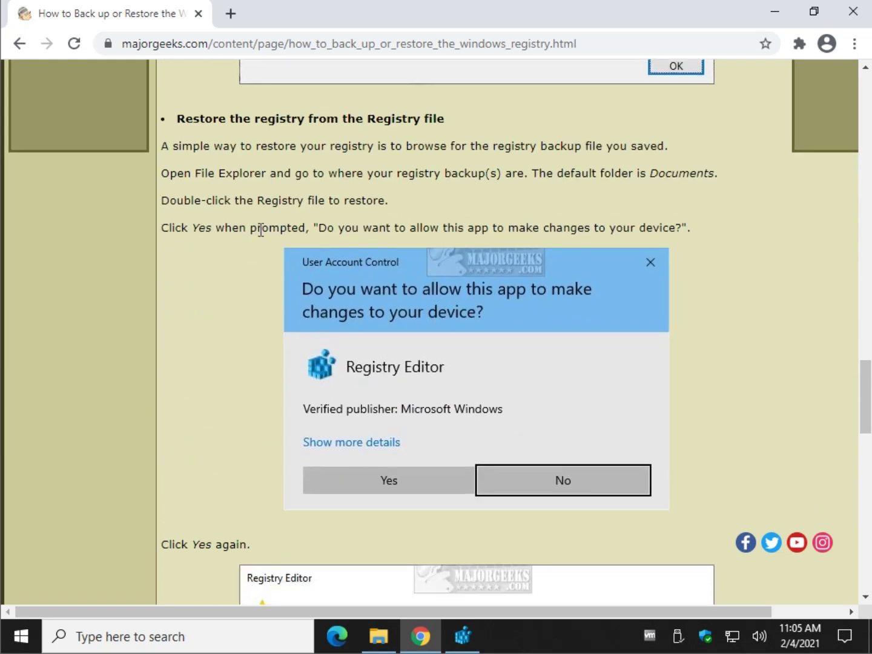
scroll(242, 273, down, 2)
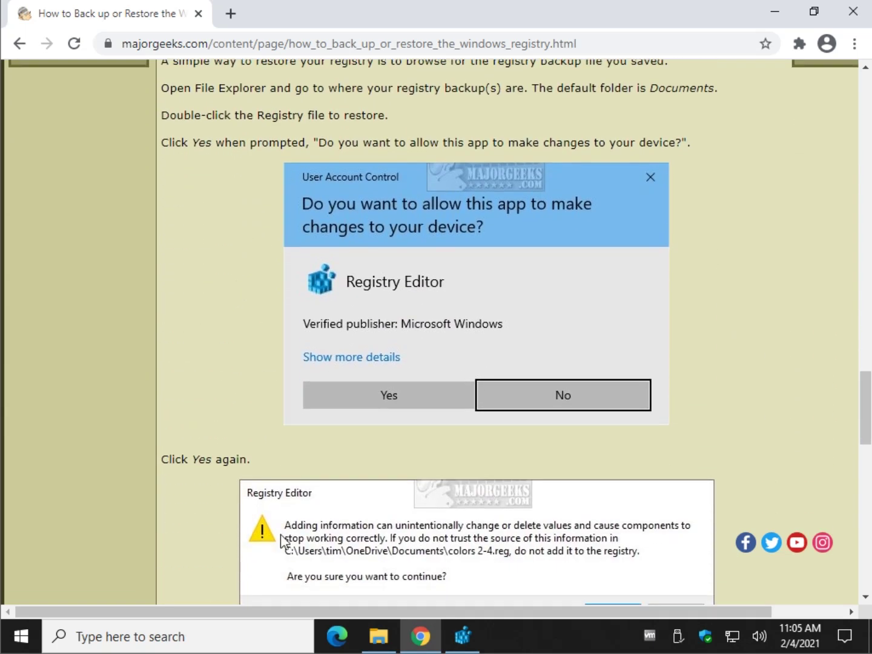
Step: Merge colors testing 2-4.reg from Documents into the registry, approving the UAC and merge prompts
click(379, 636)
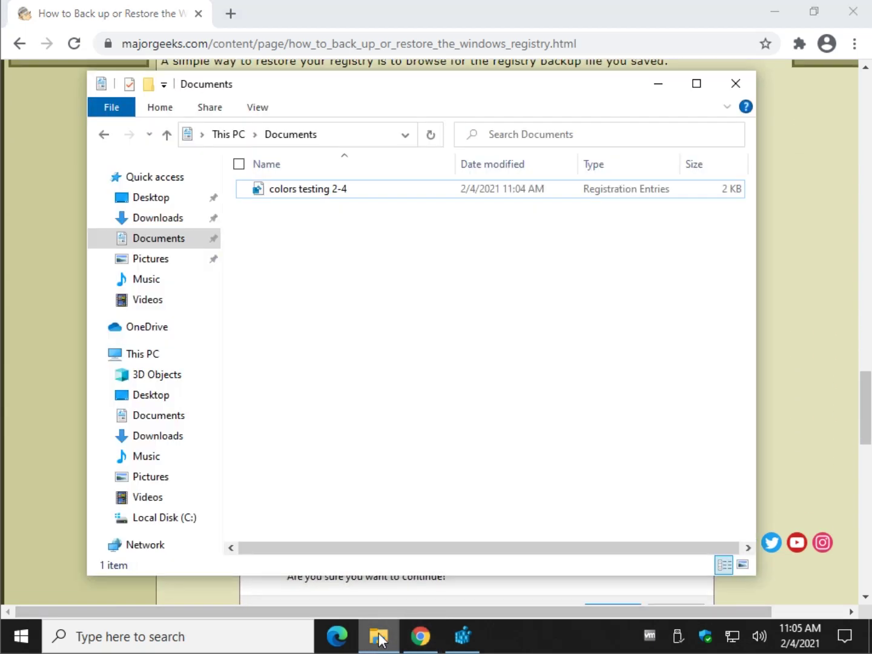
click(289, 195)
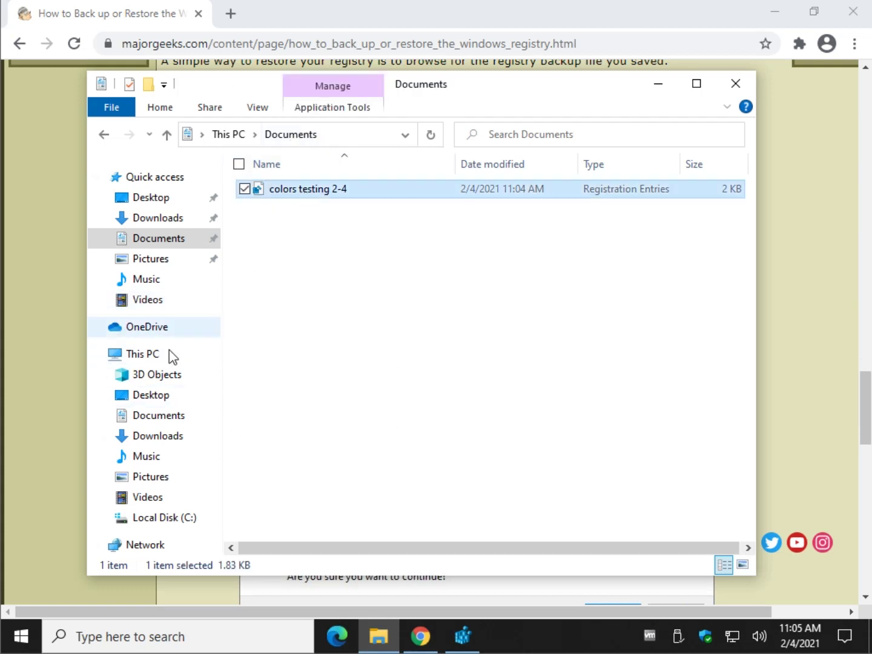
double_click(324, 189)
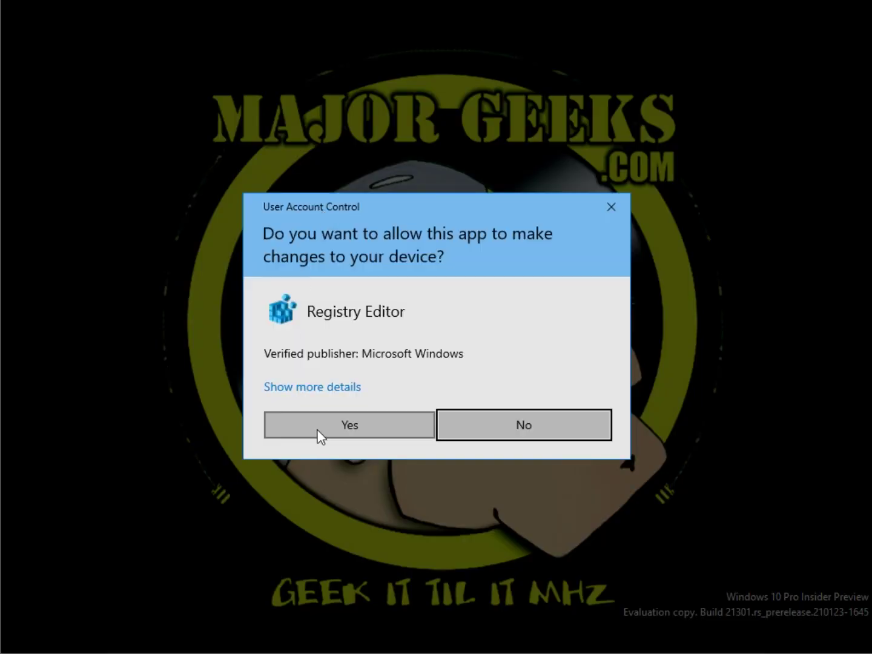
click(347, 429)
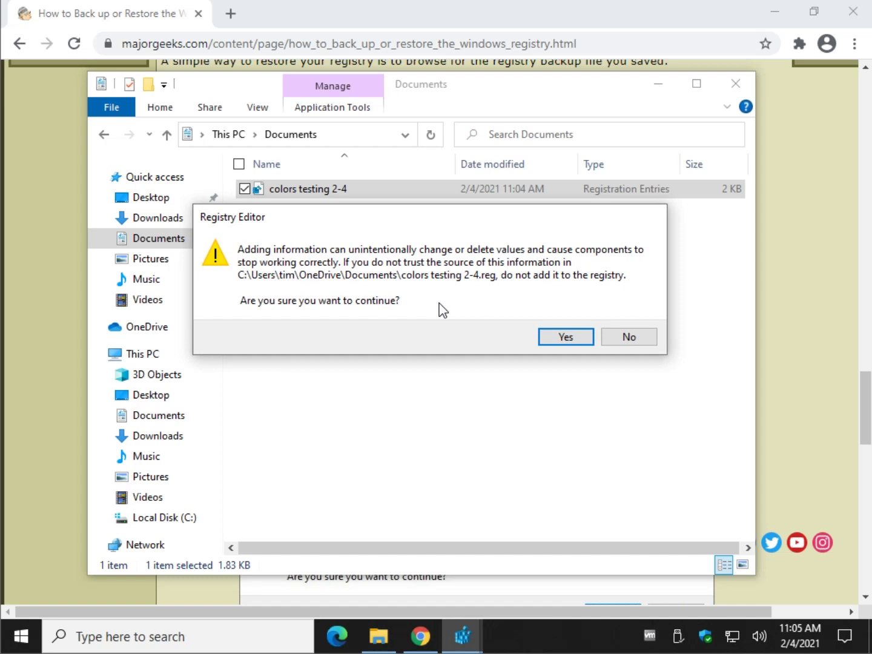
click(575, 340)
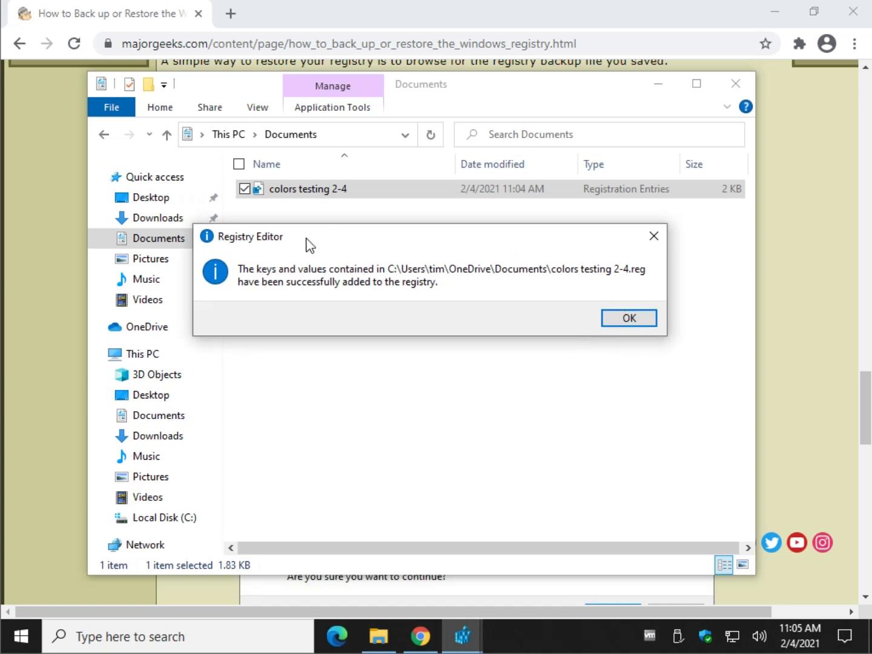
click(624, 318)
click(464, 637)
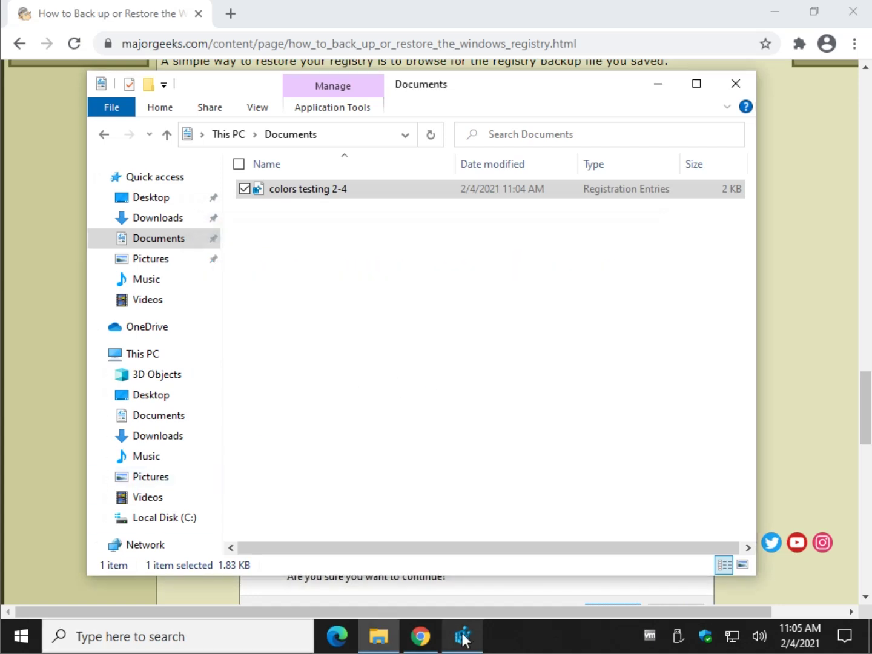
Step: Verify ActiveBorder reads 188 188 188 in Registry Editor, then return to the MajorGeeks tutorial
click(453, 219)
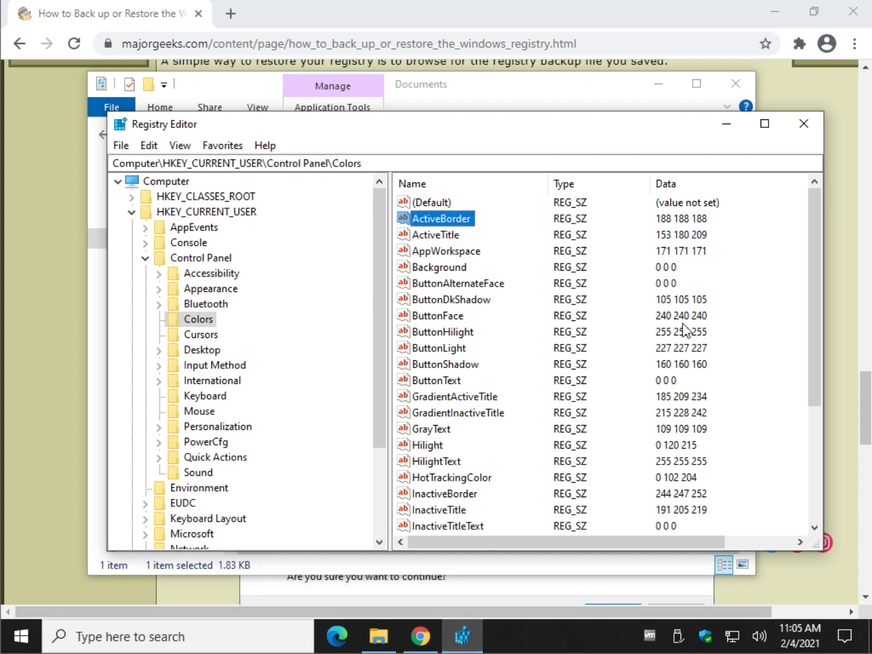
scroll(678, 394, down, 4)
scroll(664, 503, up, 4)
scroll(663, 315, down, 4)
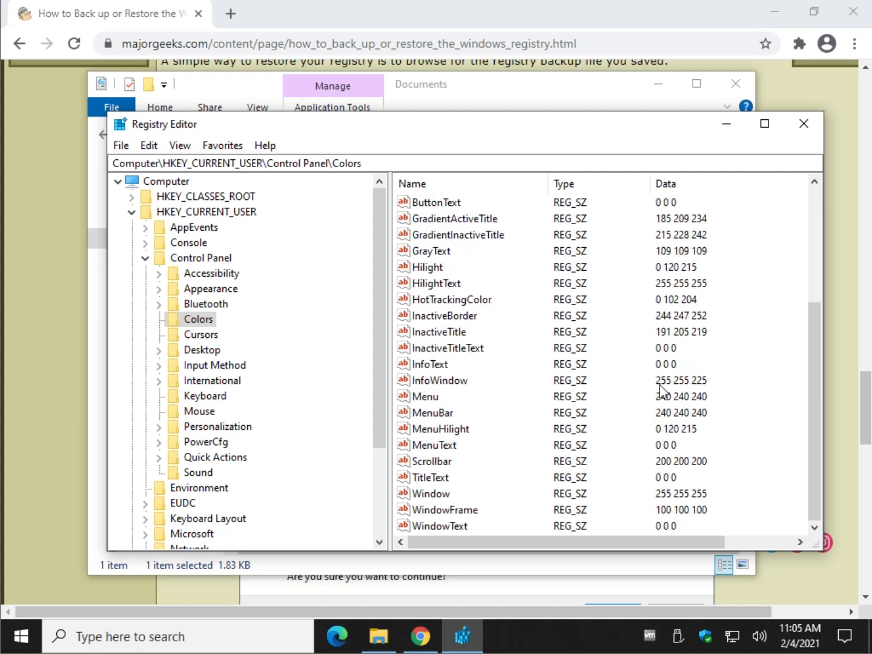
scroll(662, 314, up, 4)
click(67, 333)
scroll(156, 350, down, 5)
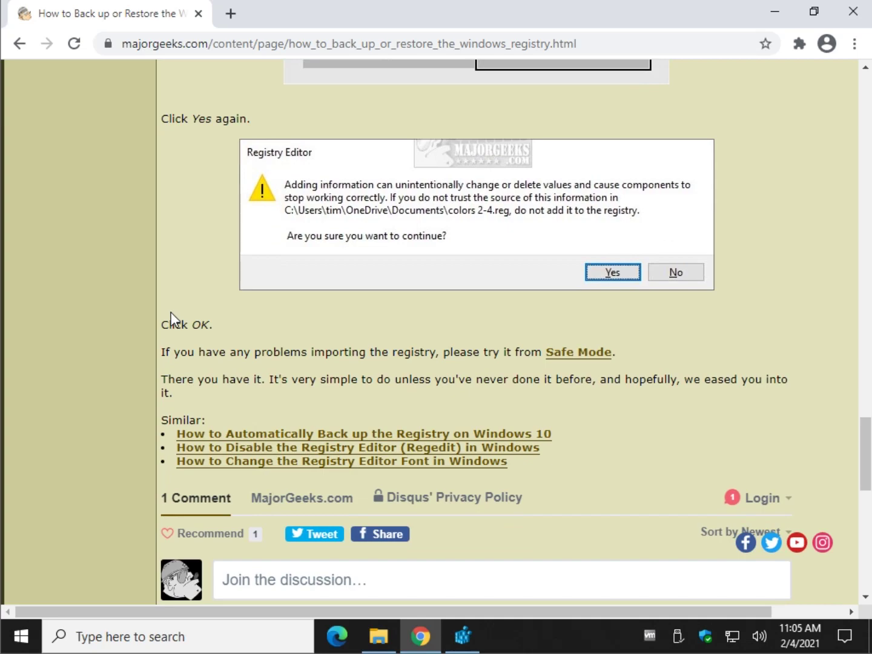
Step: Scroll through the article back to the passage showing the Colors key path
scroll(178, 311, up, 16)
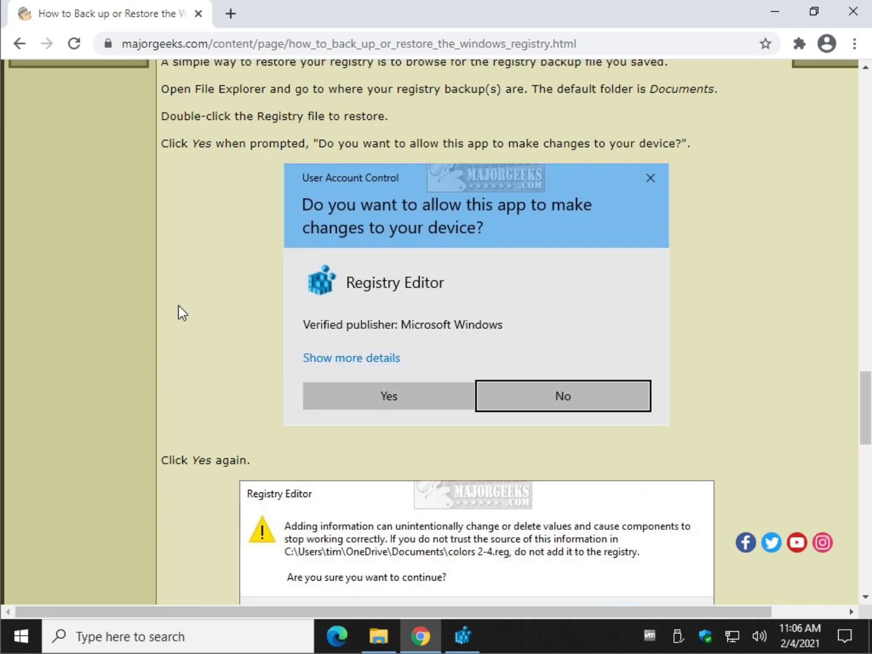
scroll(197, 341, up, 15)
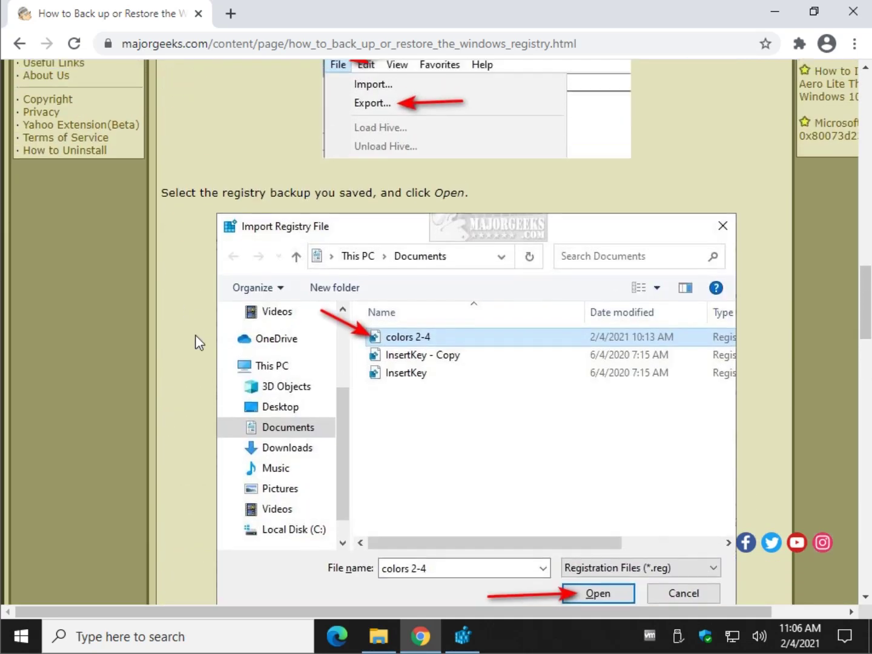
scroll(197, 342, up, 2)
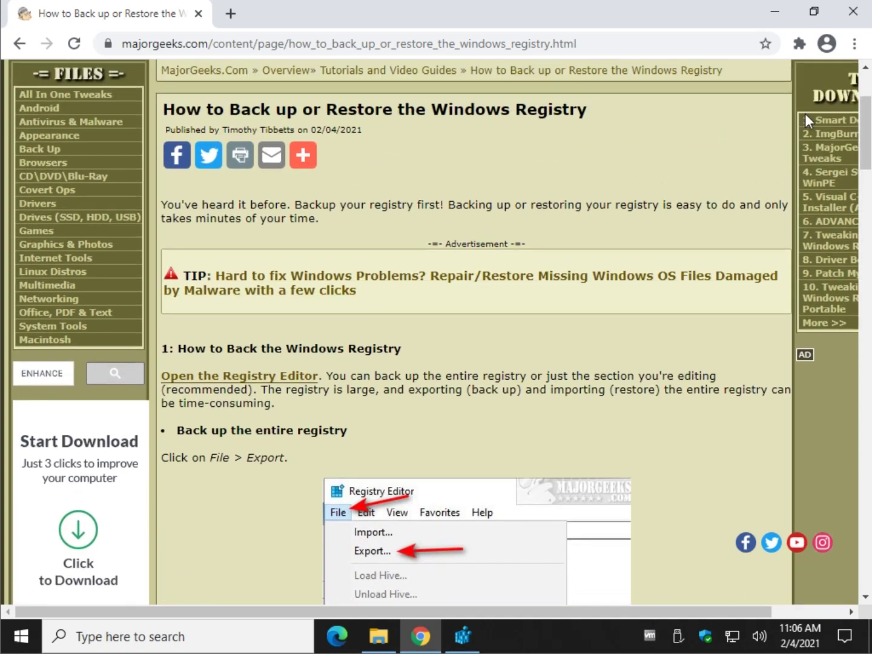
scroll(669, 165, up, 3)
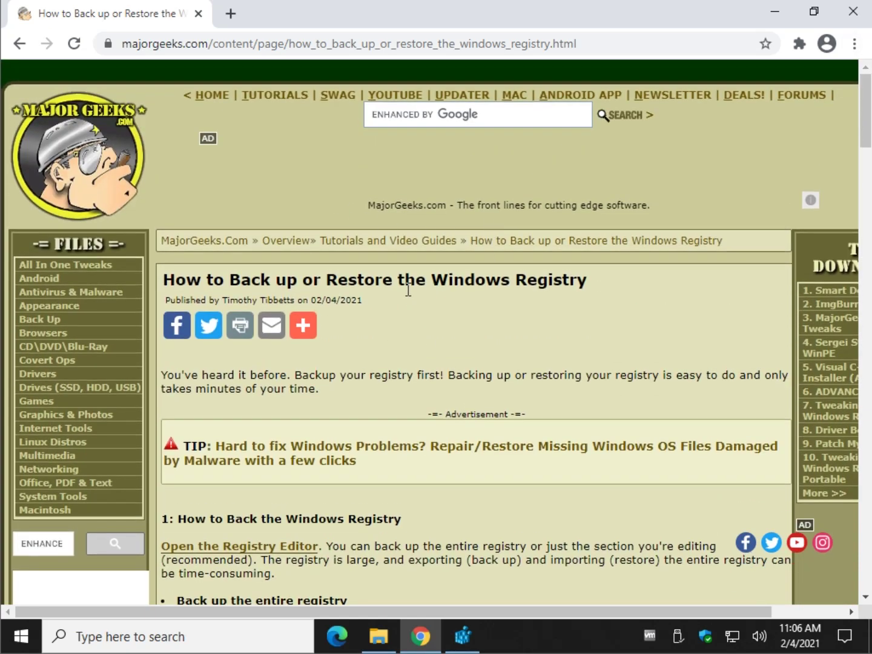
scroll(537, 385, down, 3)
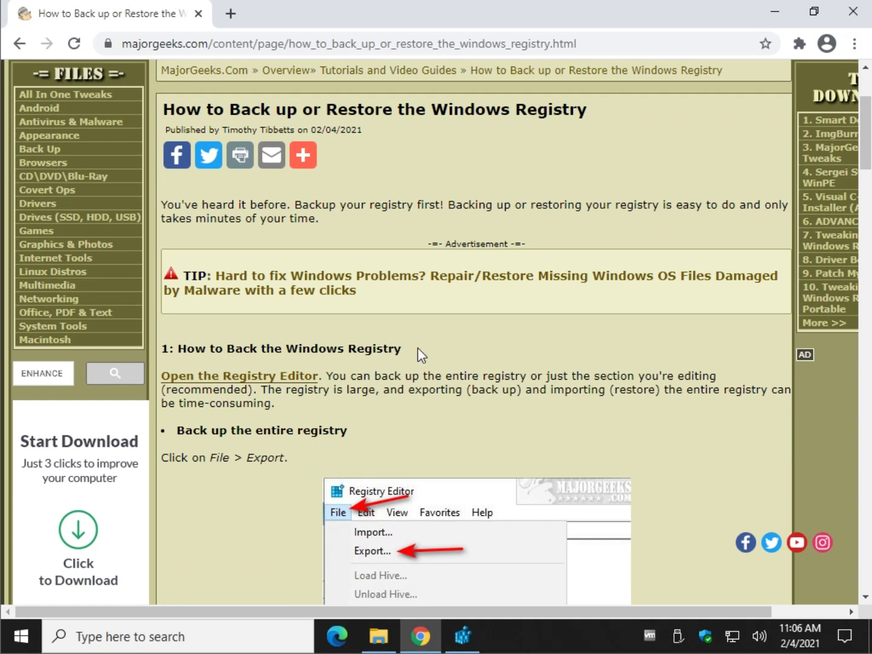
scroll(471, 368, down, 2)
scroll(255, 327, down, 4)
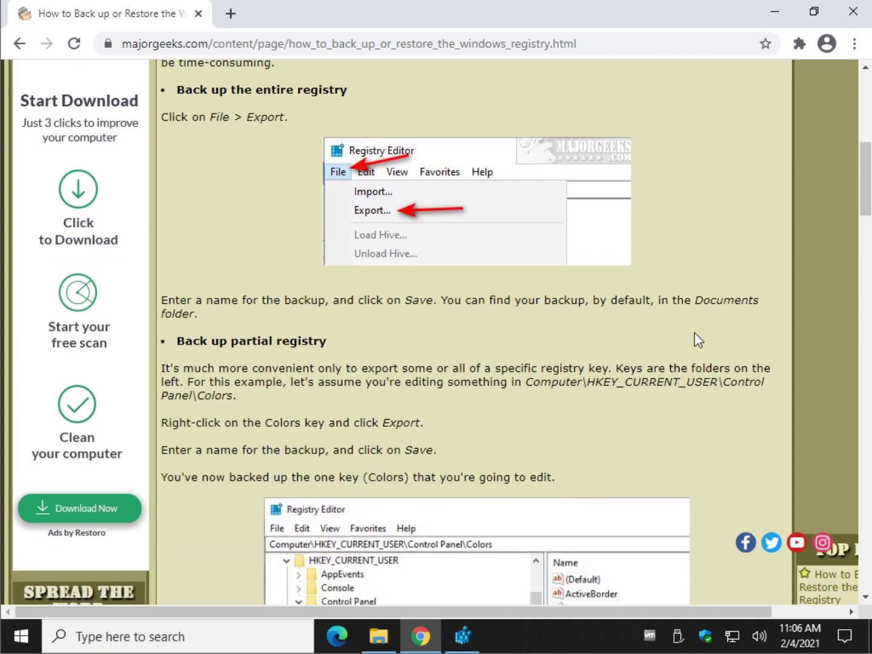
Step: Highlight the Computer\HKEY_CURRENT_USER\Control Panel\Colors path, clear the selection, and scroll to the top
drag(526, 382, 663, 400)
click(663, 395)
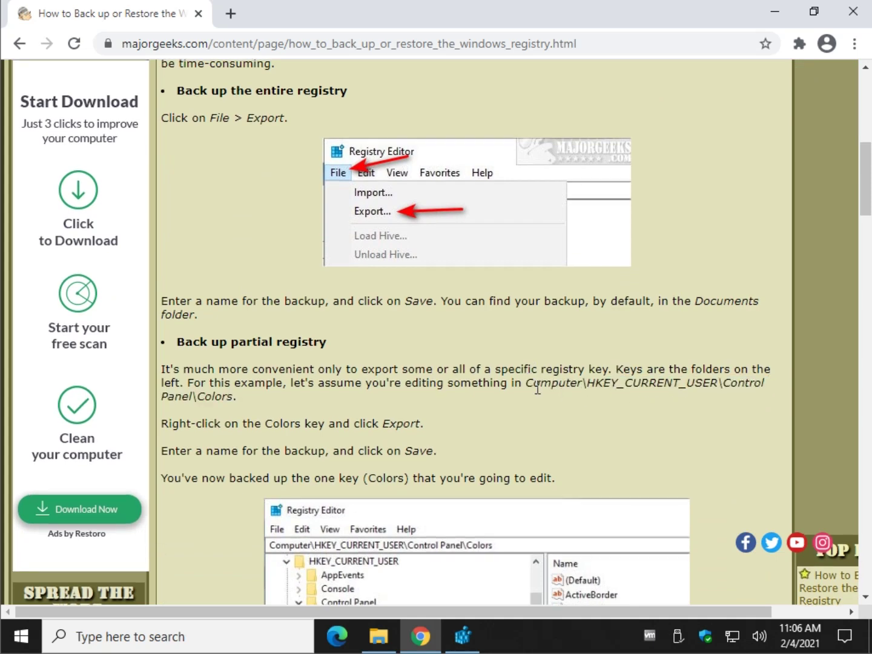
scroll(536, 388, up, 3)
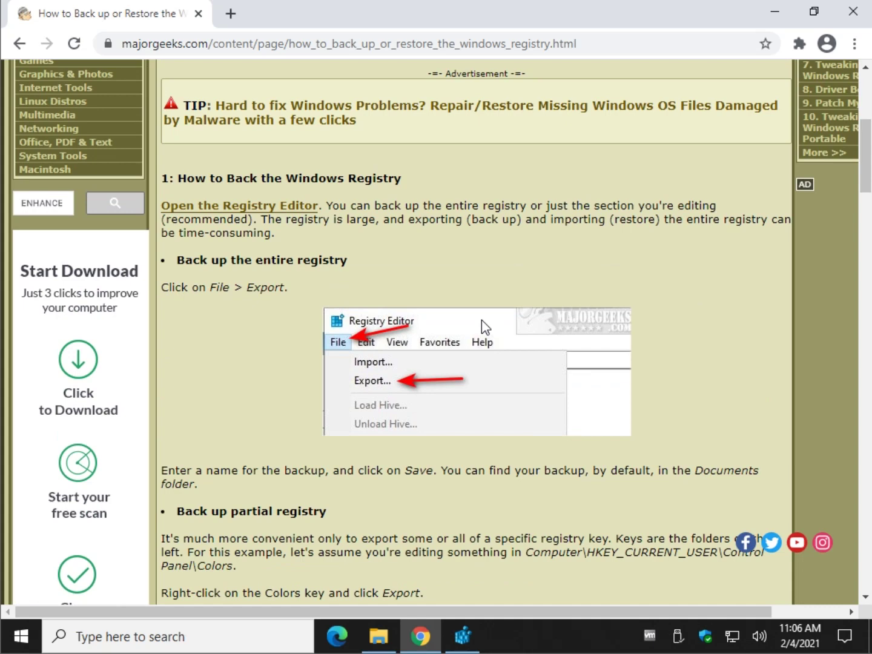
scroll(480, 319, up, 6)
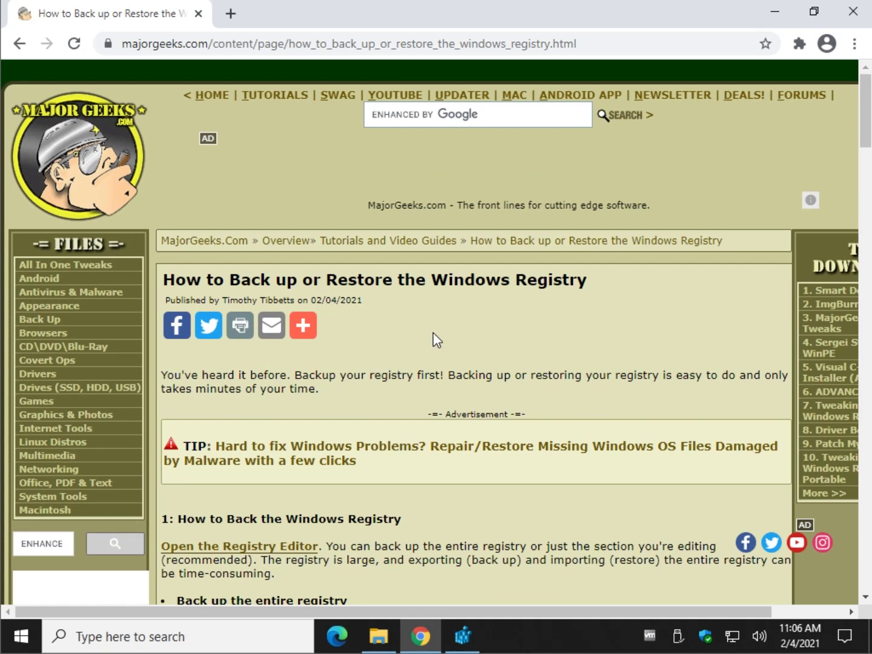
drag(397, 360, 395, 401)
click(388, 394)
scroll(445, 340, down, 2)
scroll(442, 342, up, 2)
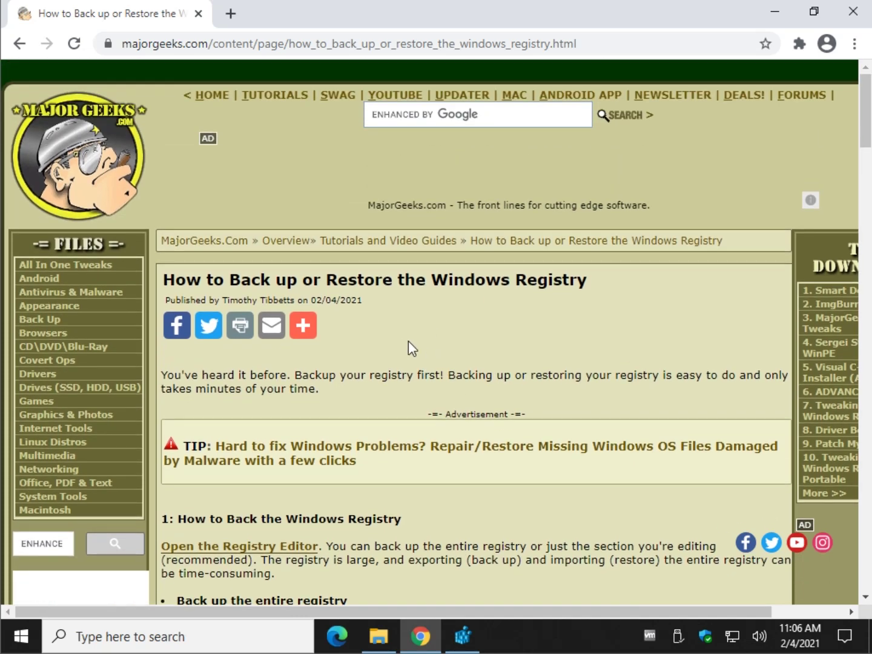